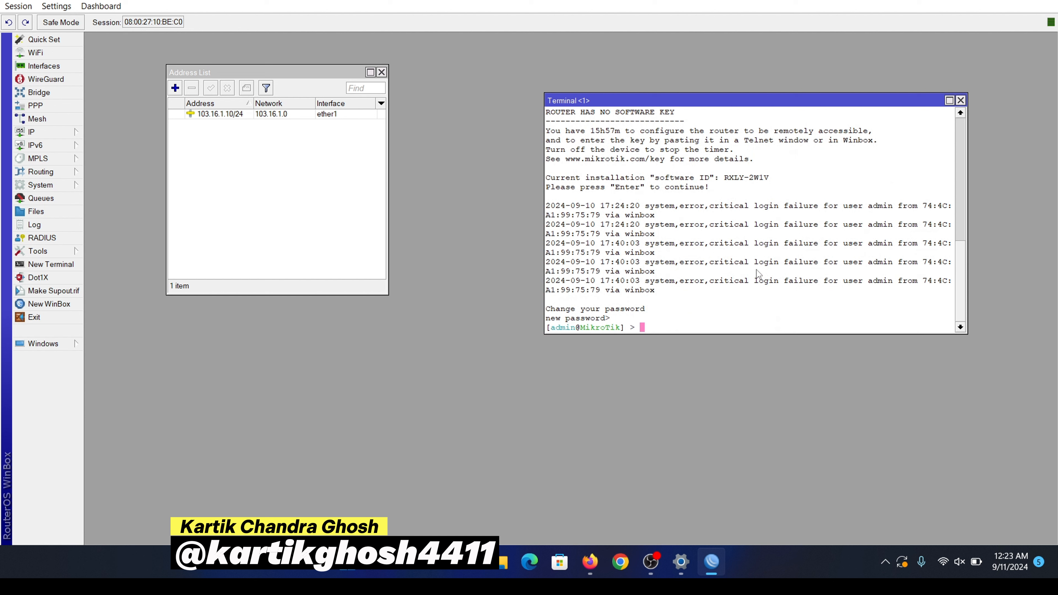
Step: Ping google.com from the router terminal and get 4 of 4 replies with 0% loss
type("ping google.com")
key("Return")
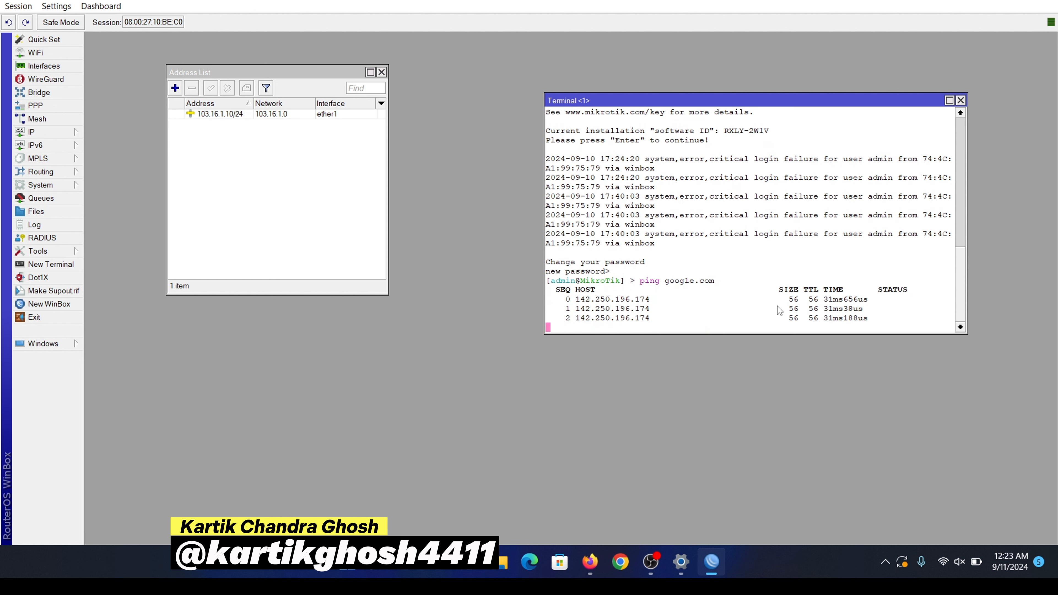
key("ctrl+c")
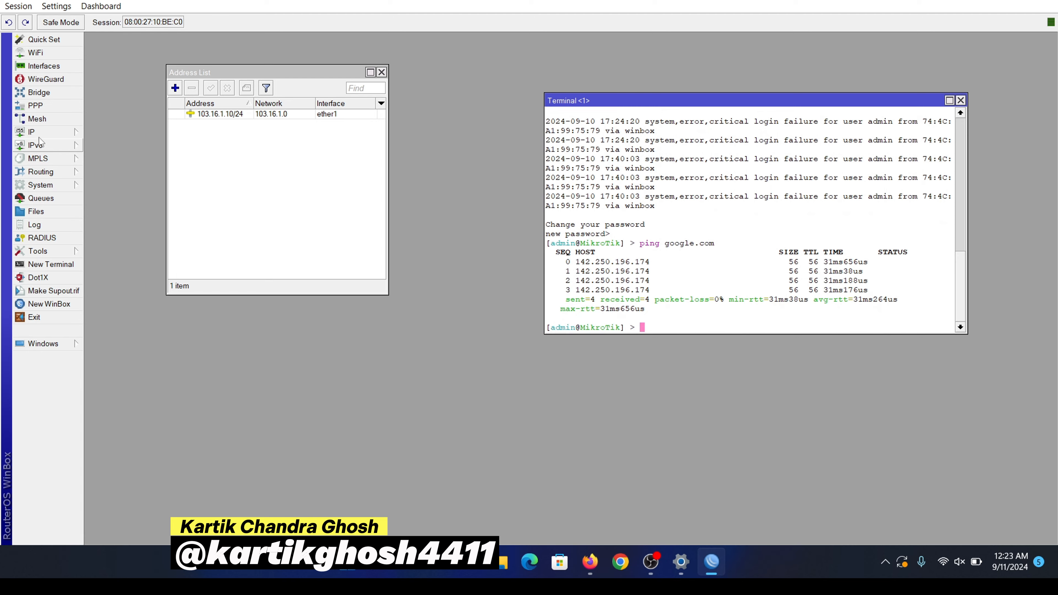
left_click(651, 562)
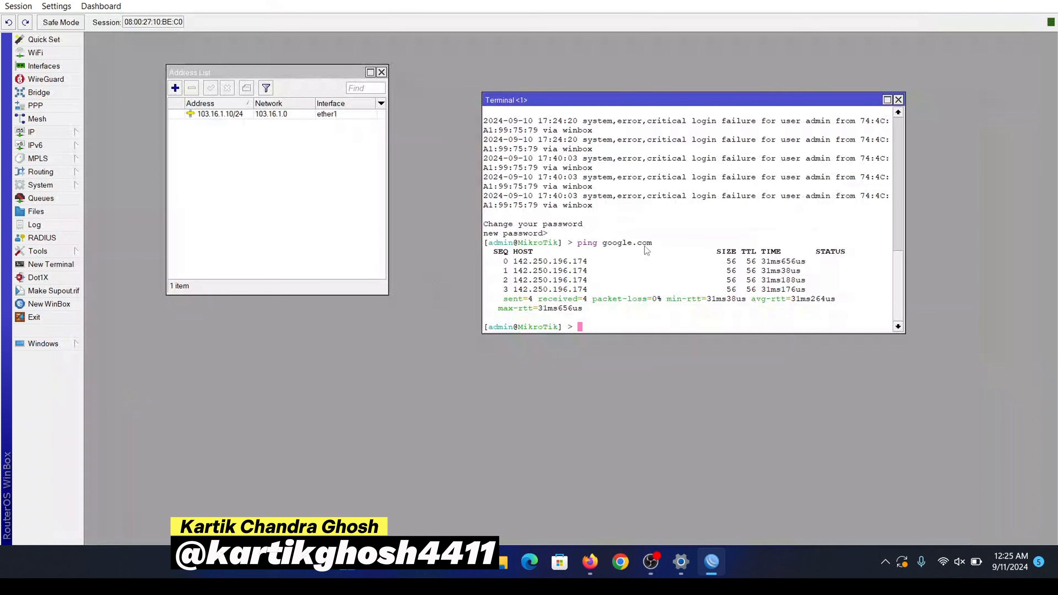
left_click_drag(625, 102, 657, 105)
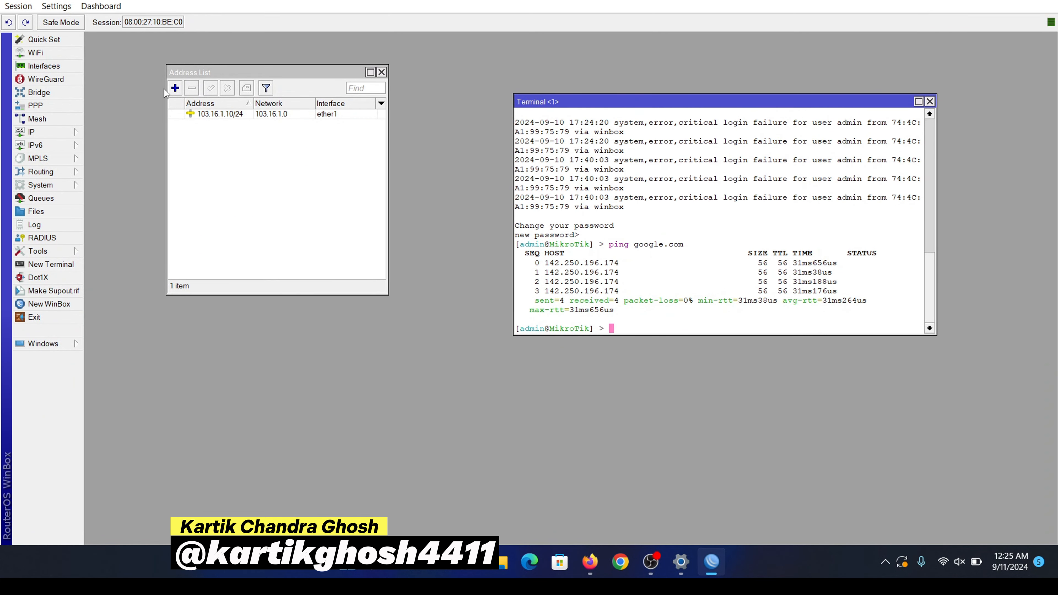
Step: Add the address 172.16.1.1/24 on interface ether2 to the IP address list
left_click(175, 88)
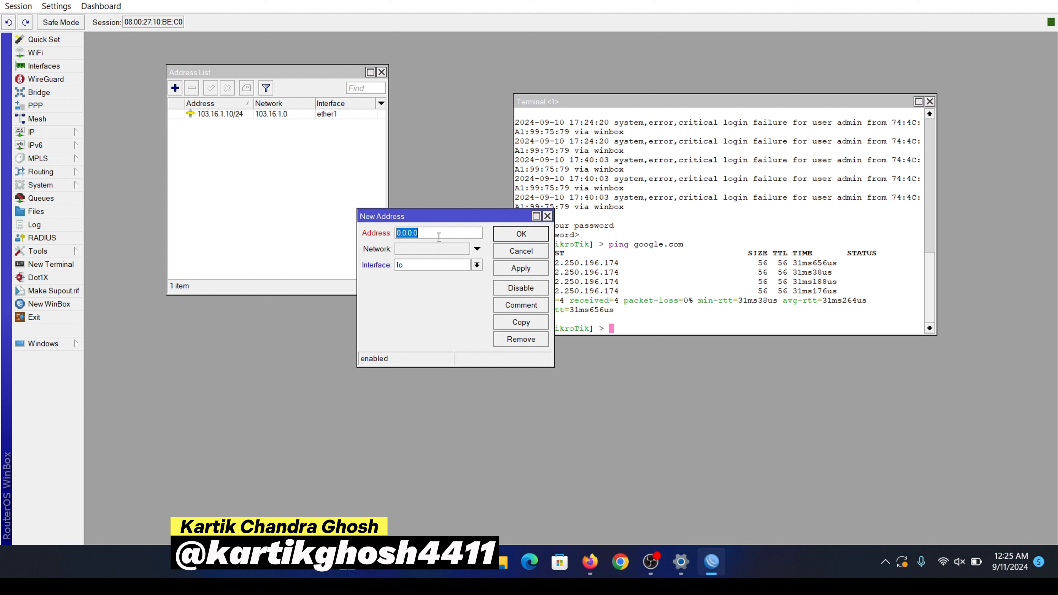
key("BackSpace")
type("172.16.1.1/24")
left_click(432, 265)
left_click(431, 286)
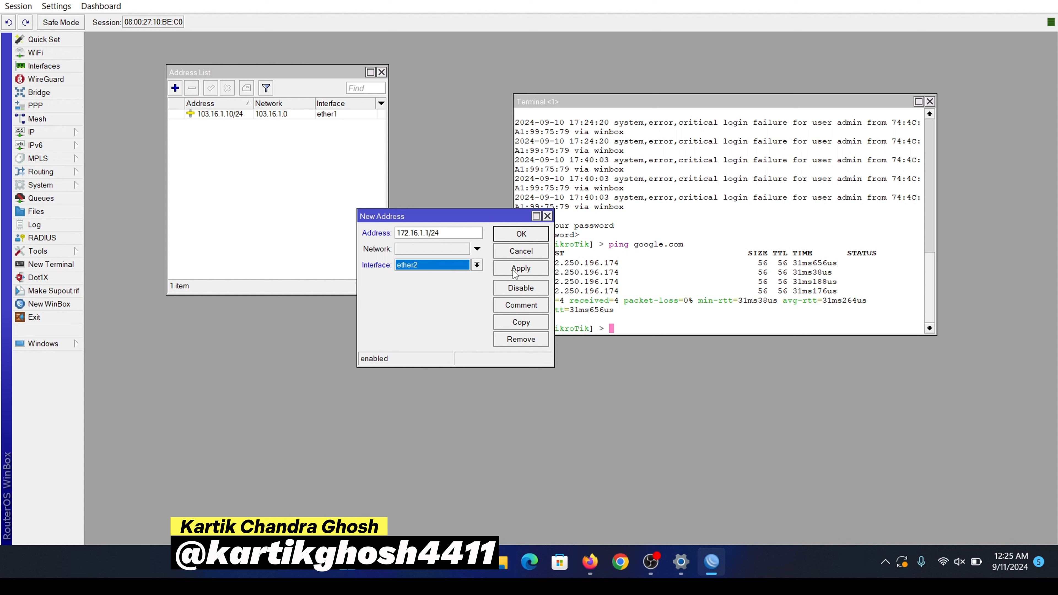
left_click(516, 270)
left_click(540, 235)
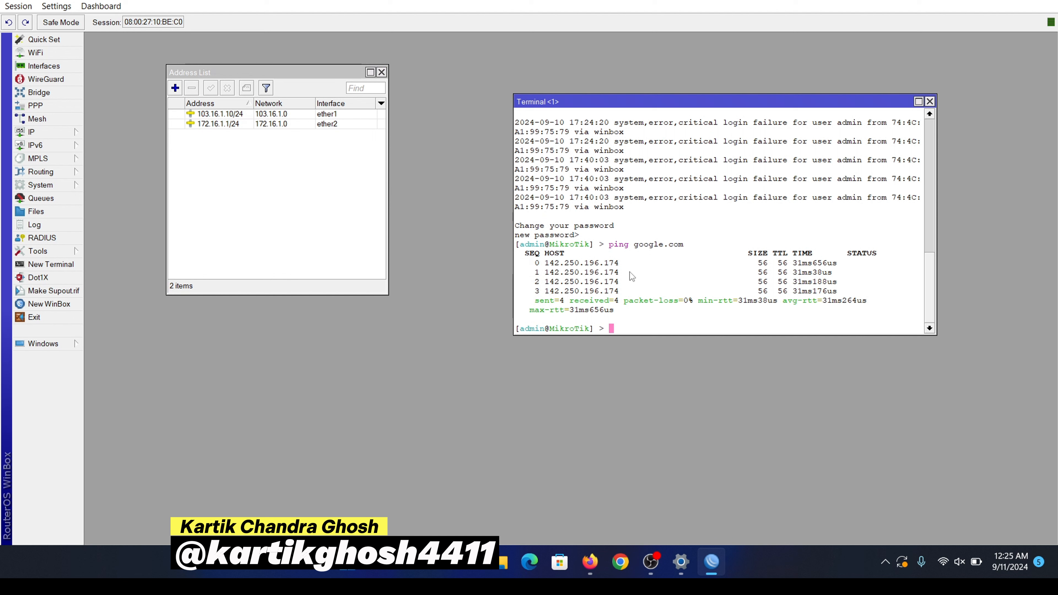
key("Up")
Step: Ping google.com with src-address=172.16.1.1; it times out with 100% packet loss
type("sr")
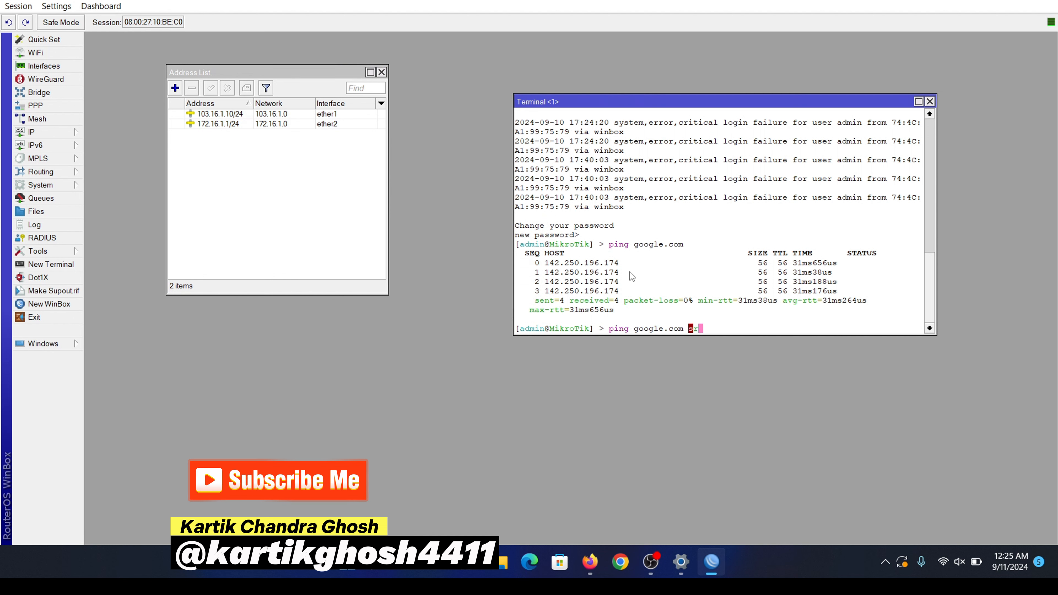
type("c-address=172.16.1.1")
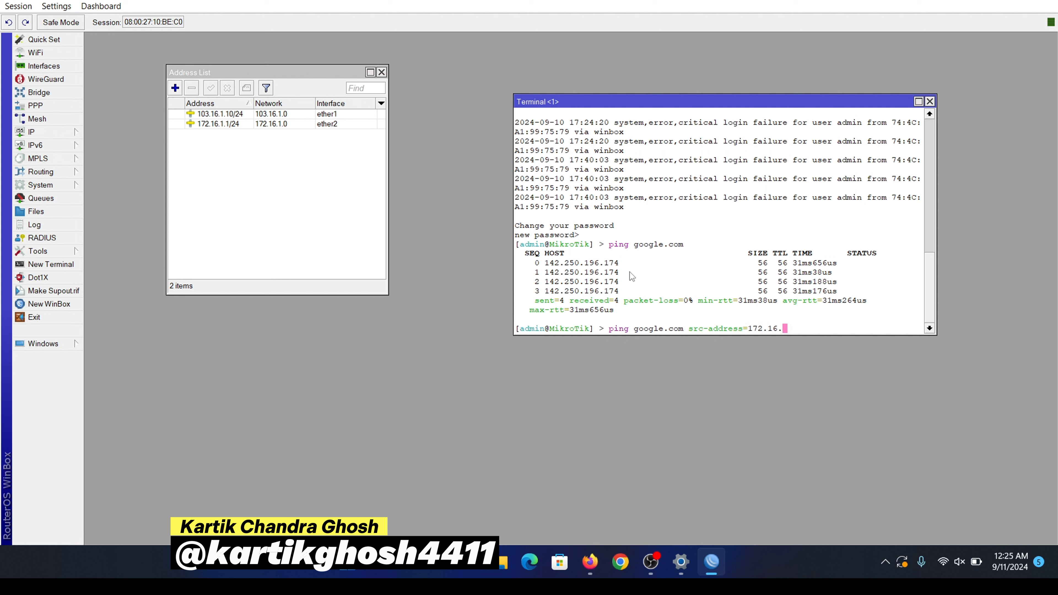
key("Return")
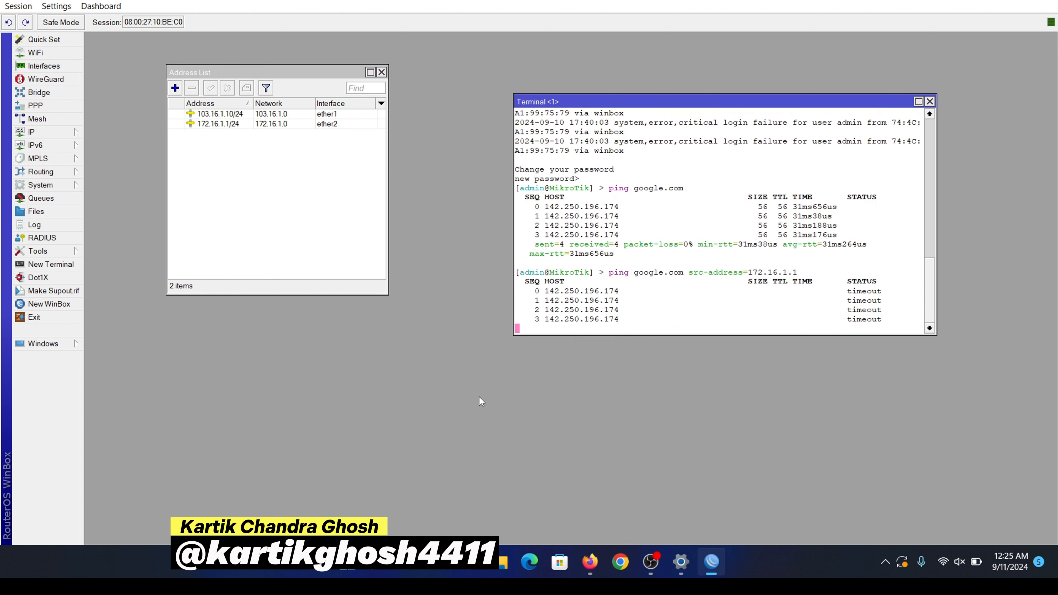
key("ctrl+c")
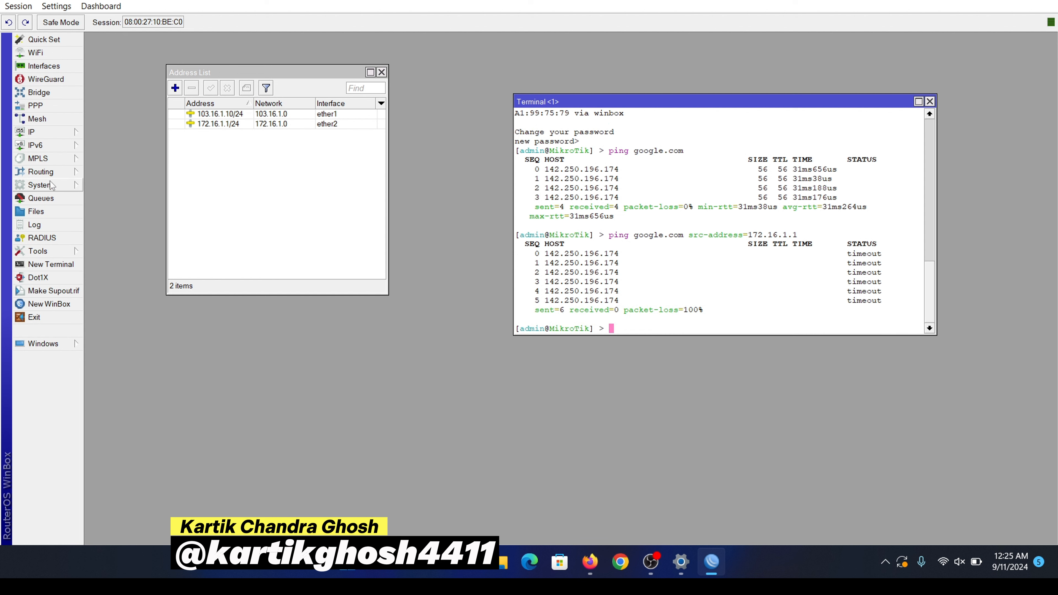
Step: Start the Hotspot Setup wizard from IP > Hotspot and choose ether2 as the interface
left_click(65, 135)
left_click(104, 225)
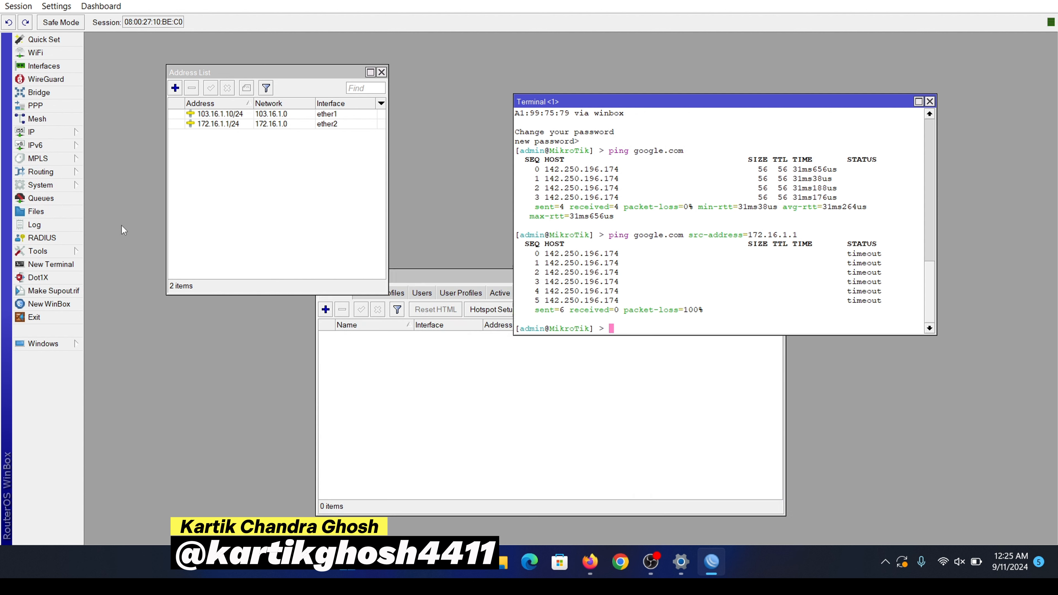
left_click_drag(463, 274, 449, 199)
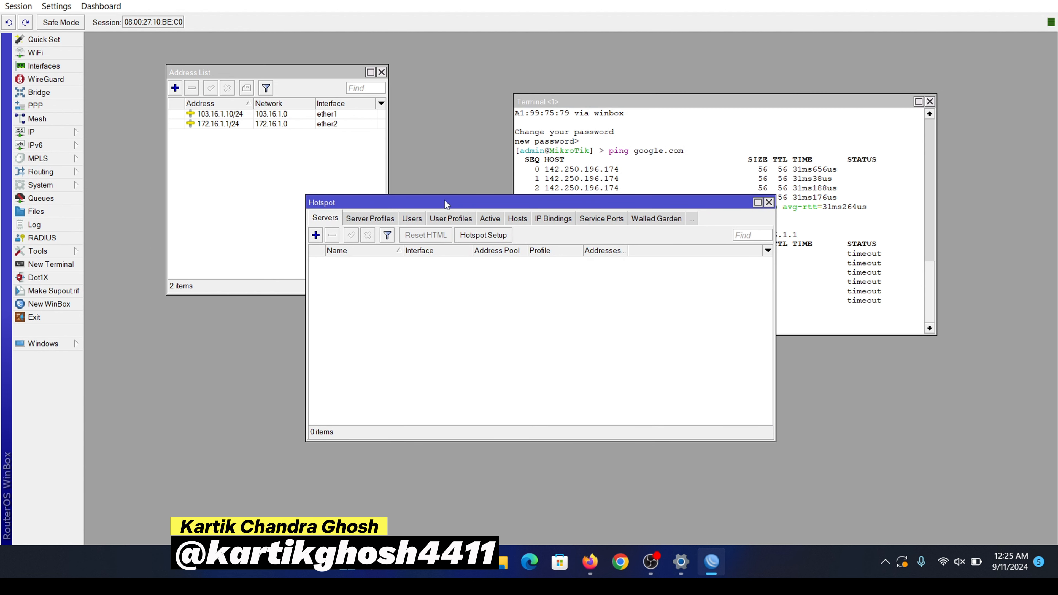
left_click(484, 236)
left_click(667, 142)
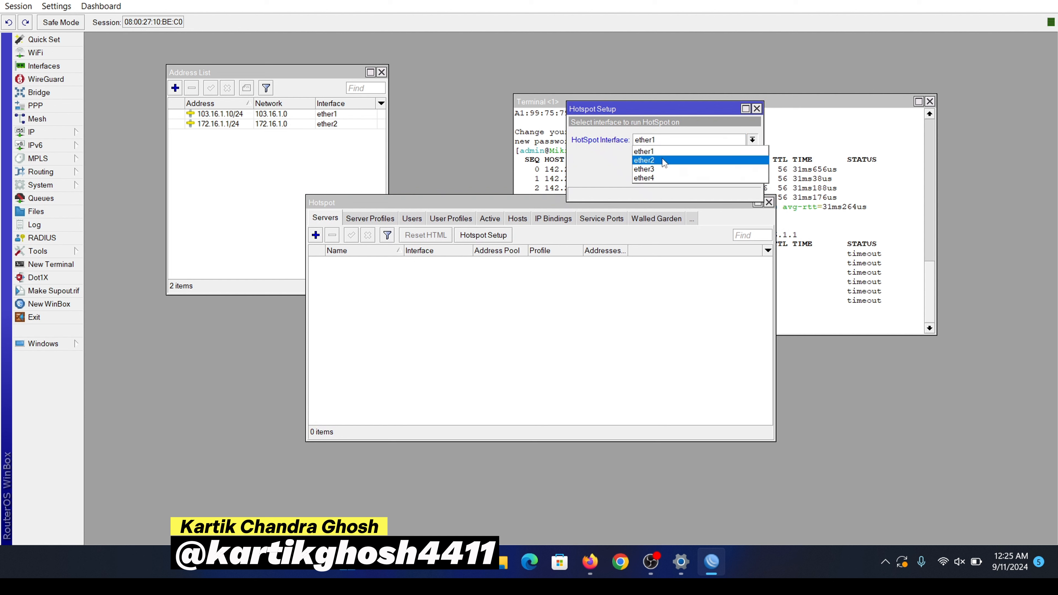
left_click(663, 161)
left_click(707, 176)
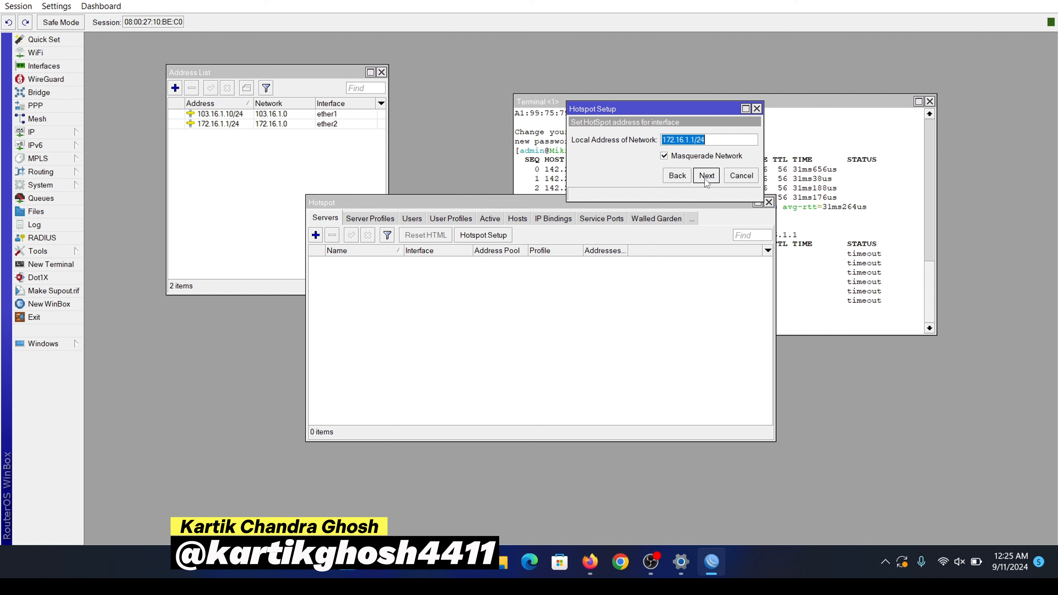
Step: Accept 172.16.1.1/24, pool 172.16.1.2-172.16.1.254, DNS 8.8.8.8 and name cmit.com.bd, and set the user's password
left_click(707, 176)
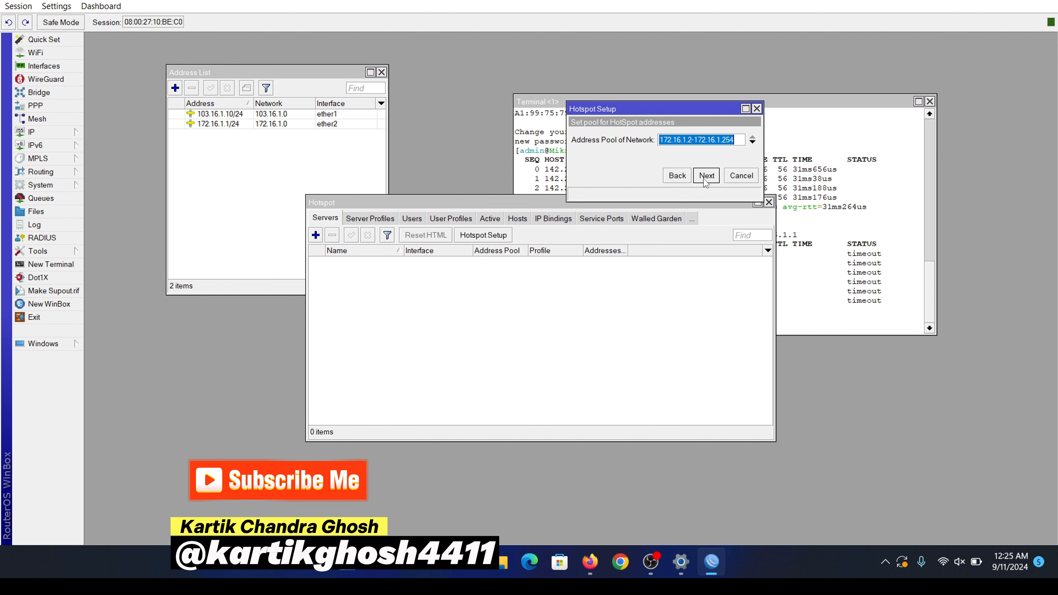
left_click(705, 176)
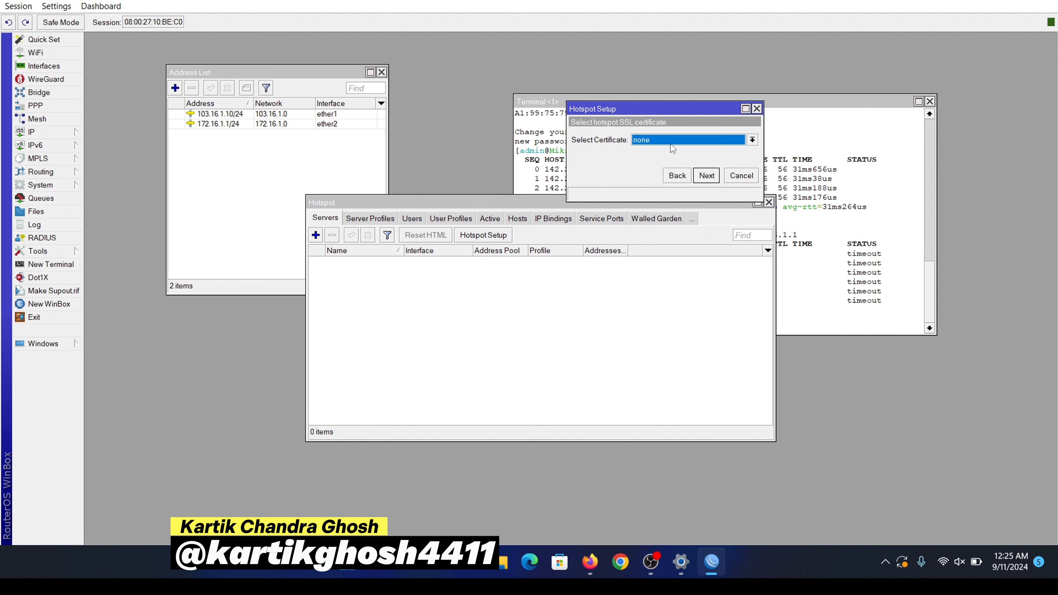
left_click(703, 183)
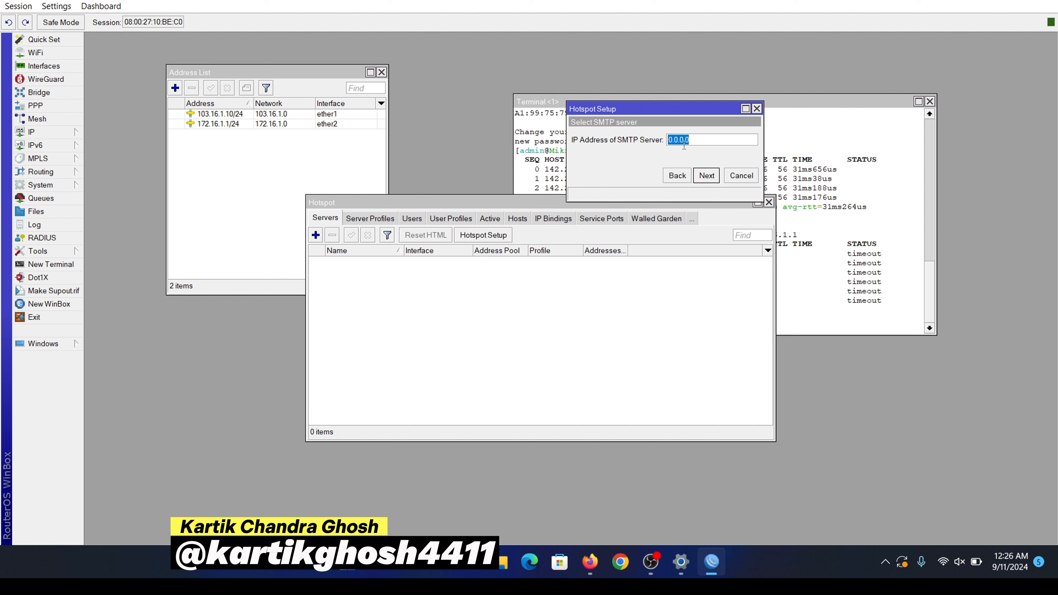
left_click(707, 176)
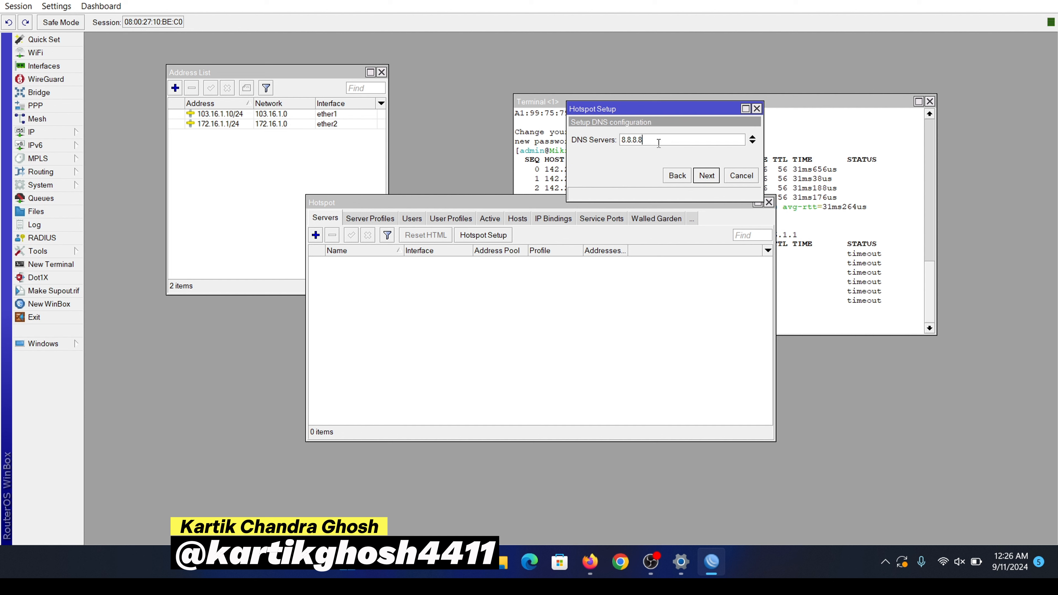
left_click(707, 176)
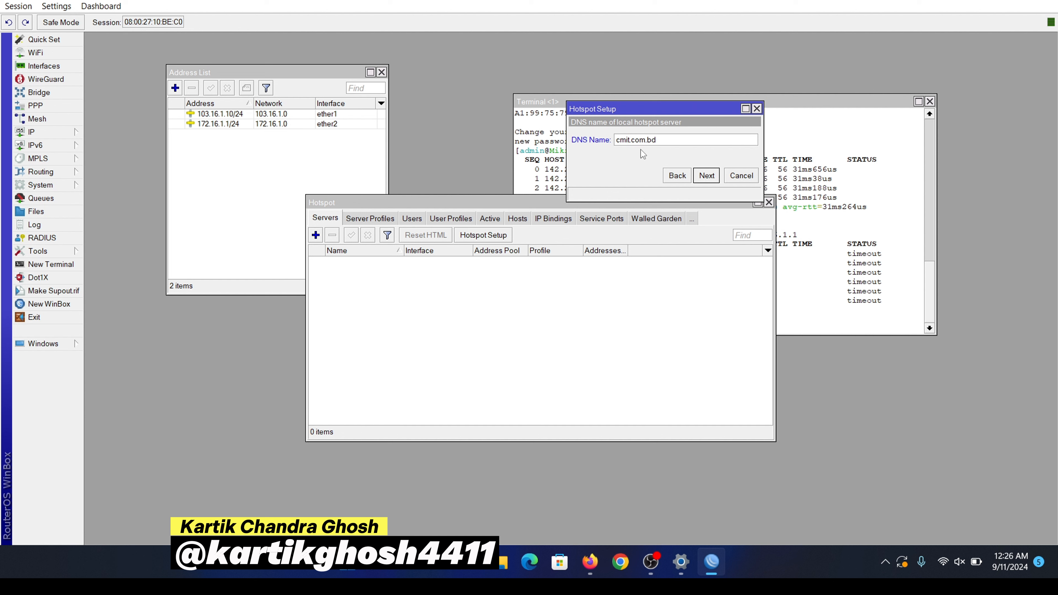
left_click(708, 177)
left_click(700, 155)
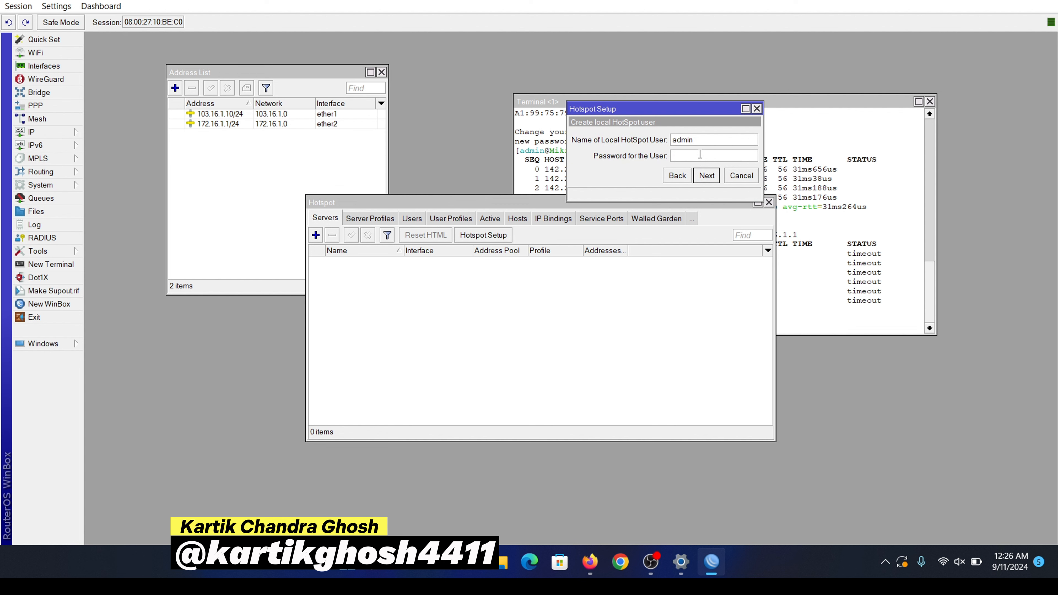
type("123")
left_click(707, 176)
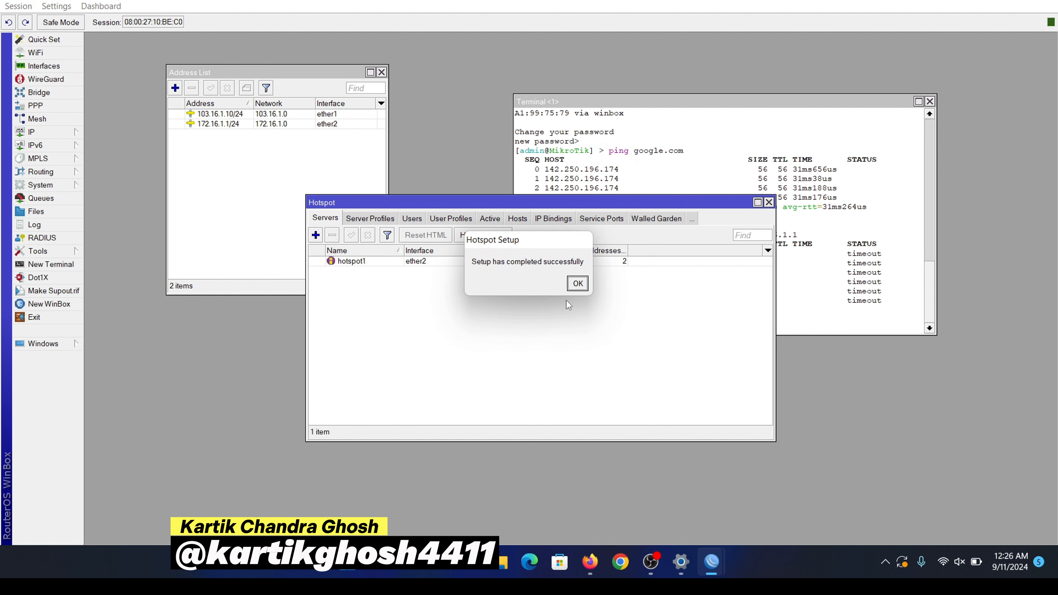
Step: Dismiss the setup success message and show the hotspot Users list
left_click(578, 284)
left_click(375, 261)
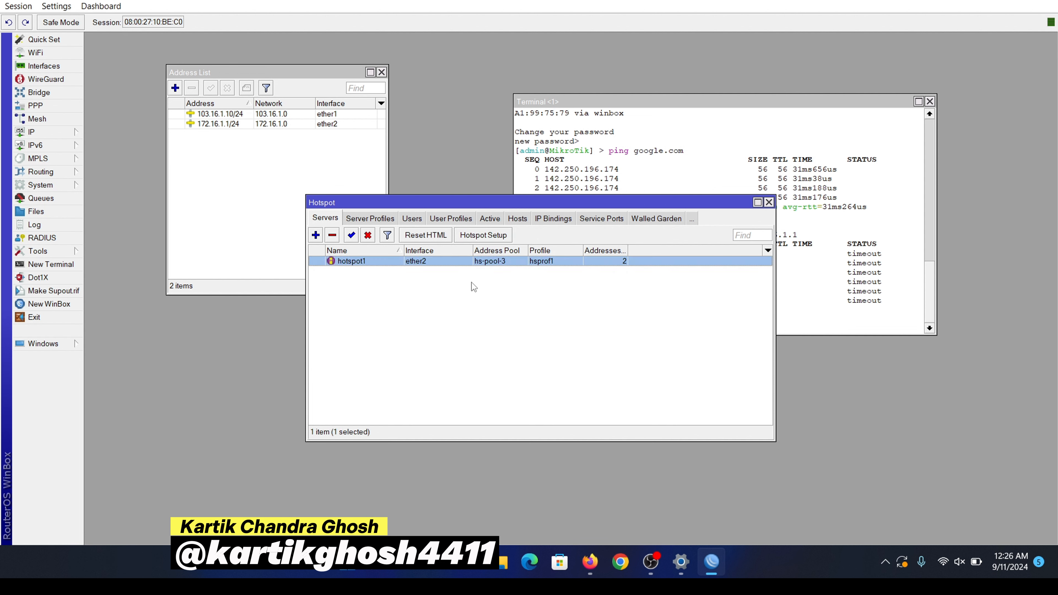
left_click(473, 319)
left_click(415, 221)
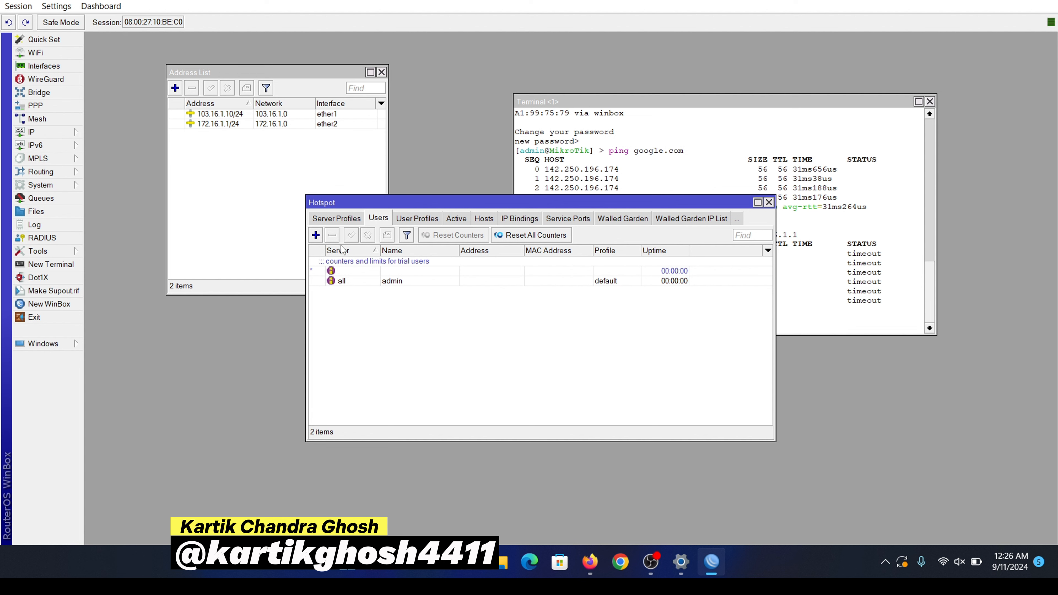
Step: Add a local hotspot user on server hotspot1 with a new name and password
left_click(316, 235)
left_click(536, 236)
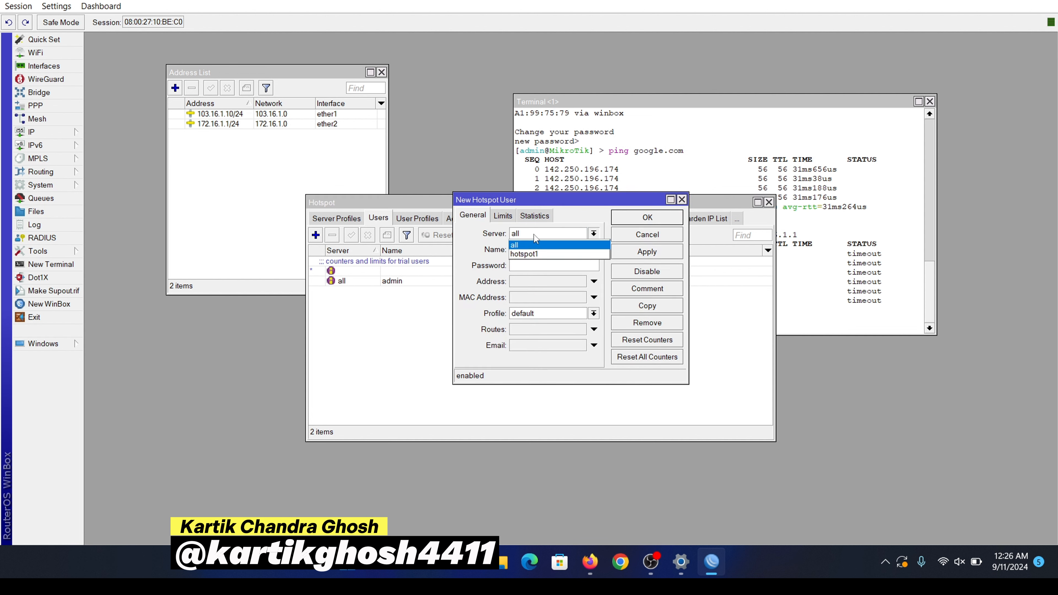
left_click(538, 255)
left_click(550, 250)
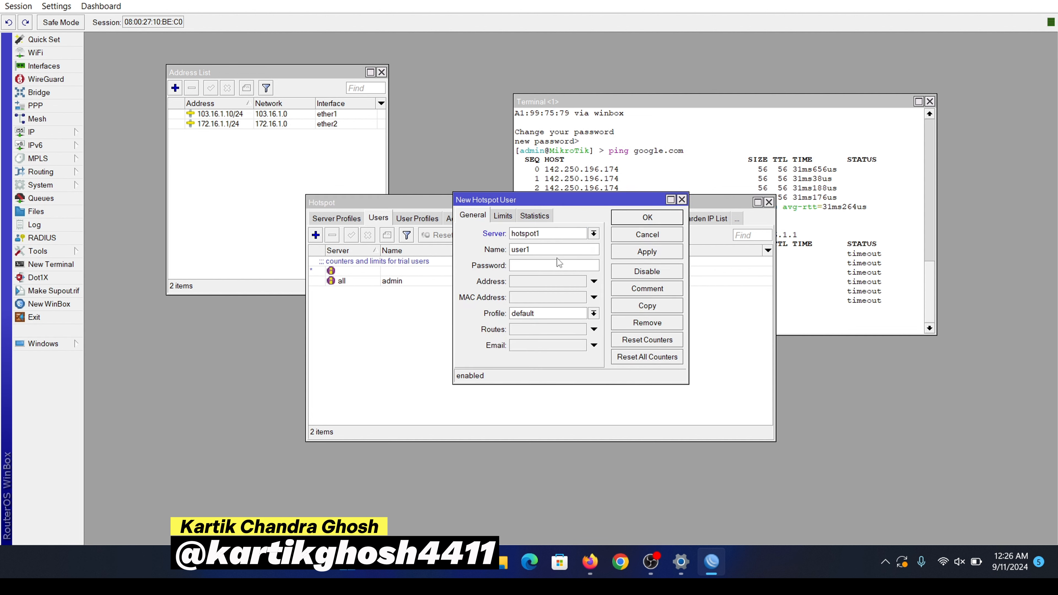
key("shift+Home")
key("BackSpace")
left_click(525, 268)
left_click(651, 253)
left_click(661, 220)
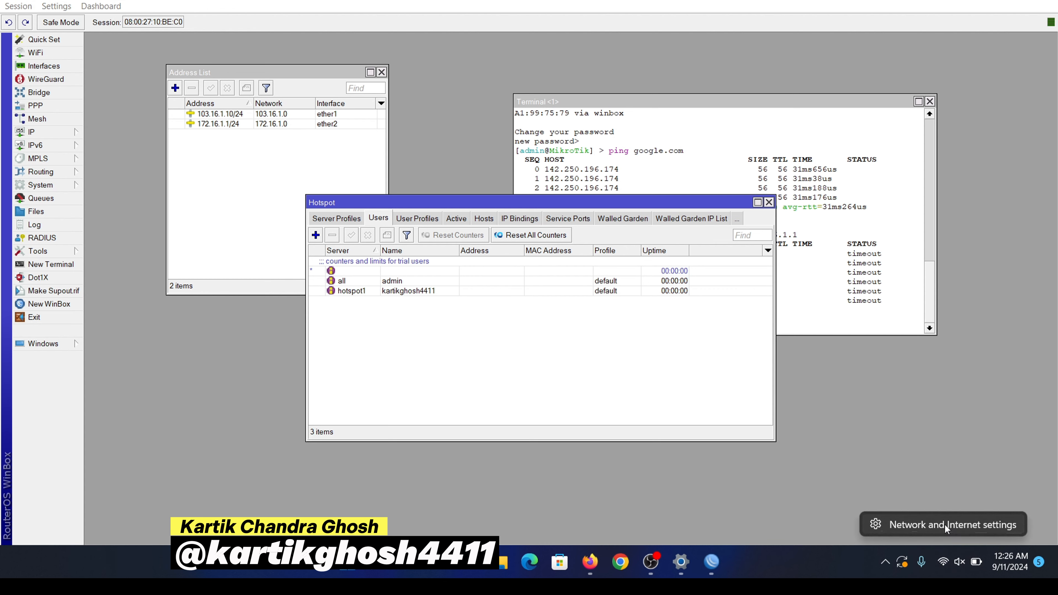
left_click(945, 524)
Step: Switch the Wi-Fi adapter's IP assignment to Manual with IPv4 enabled
left_click(466, 450)
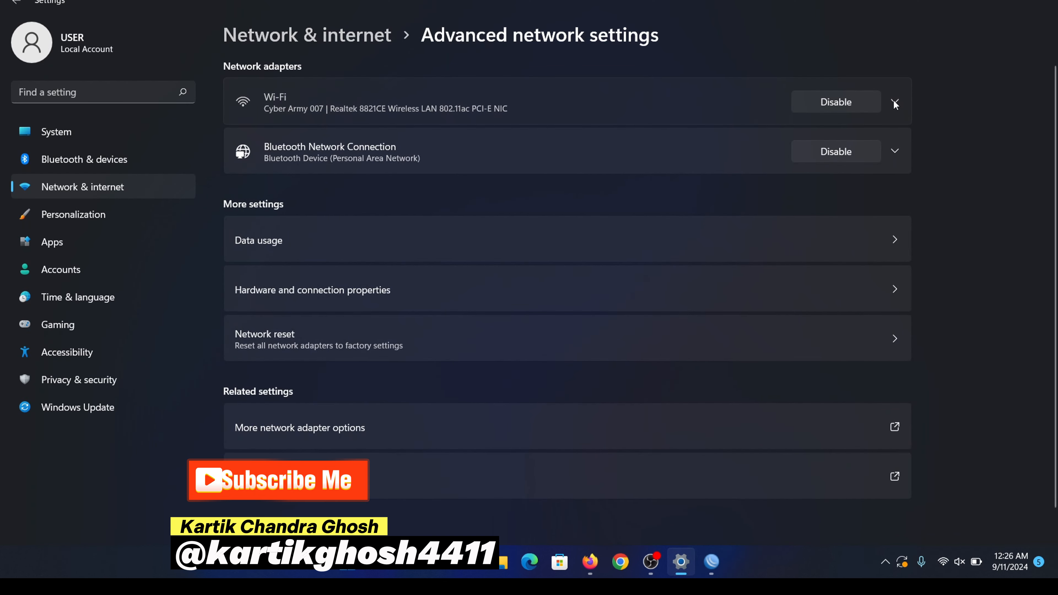
left_click(893, 101)
left_click(840, 286)
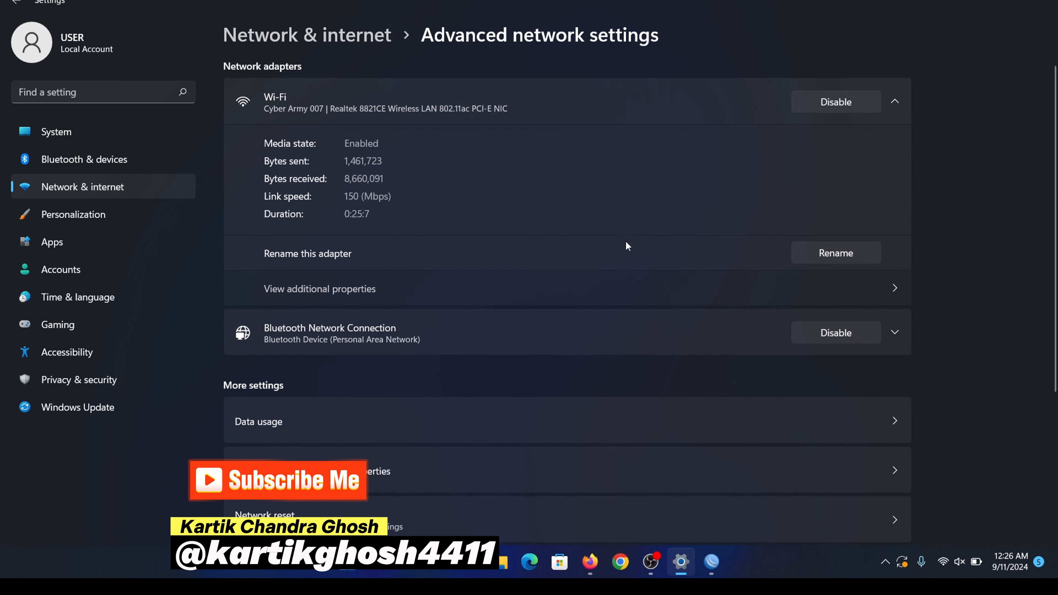
left_click(841, 122)
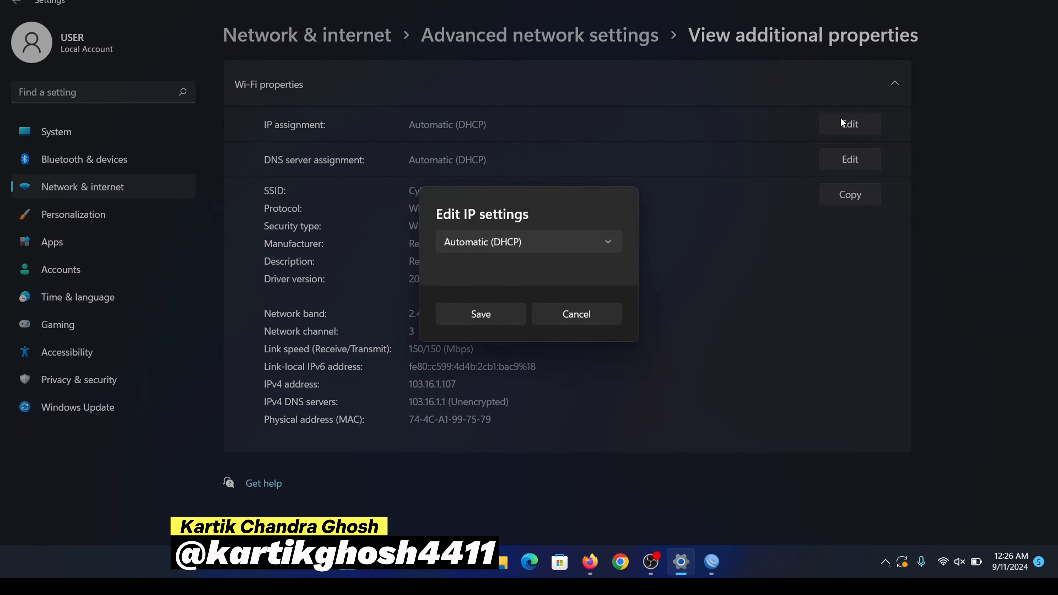
left_click(519, 246)
left_click(502, 271)
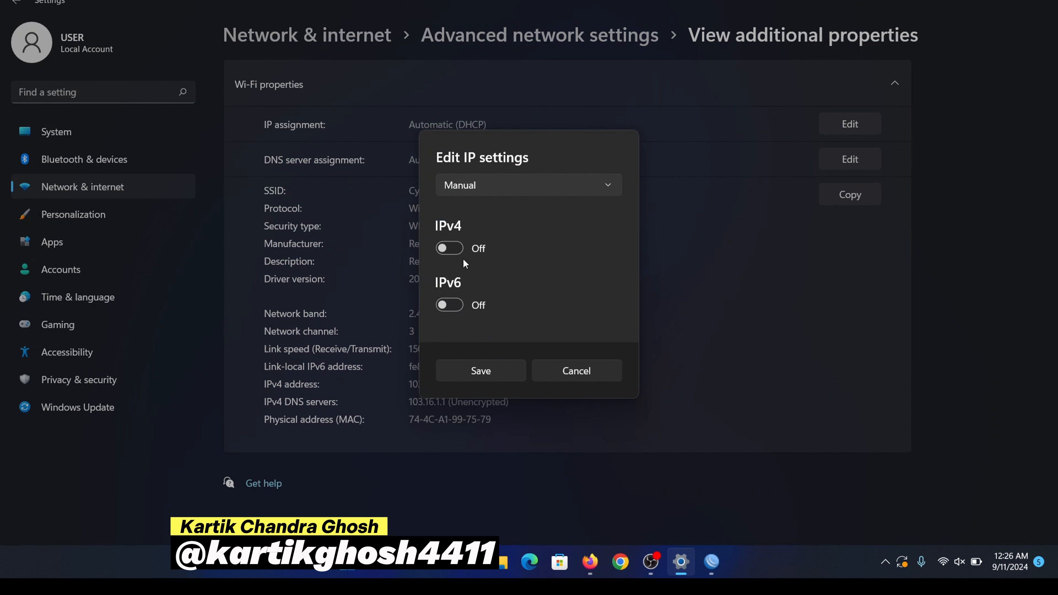
left_click(457, 251)
Step: Enter IP 172.16.1.2, mask 255.255.255.0, gateway 172.16.1.1 and DNS 8.8.8.8, then save
left_click(497, 166)
type("1")
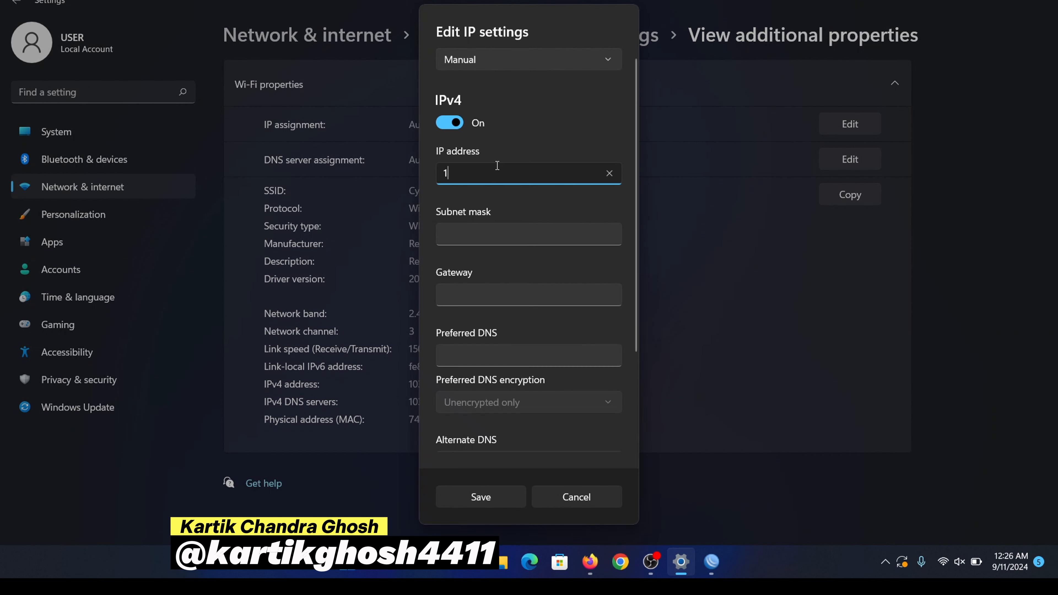
type("72.16.1.2")
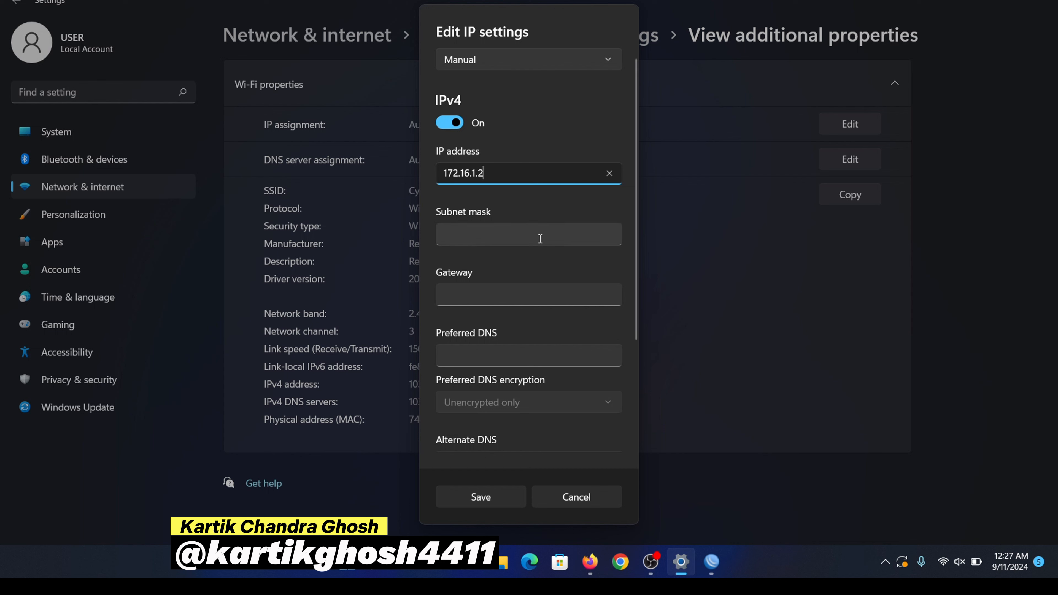
left_click(540, 238)
type("255.2")
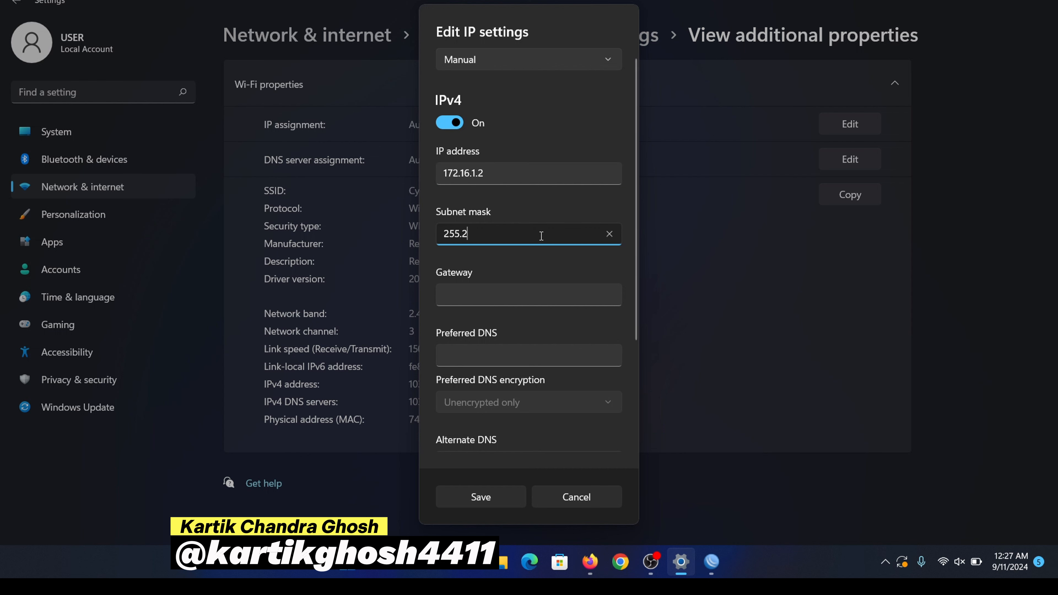
type("55.255.0")
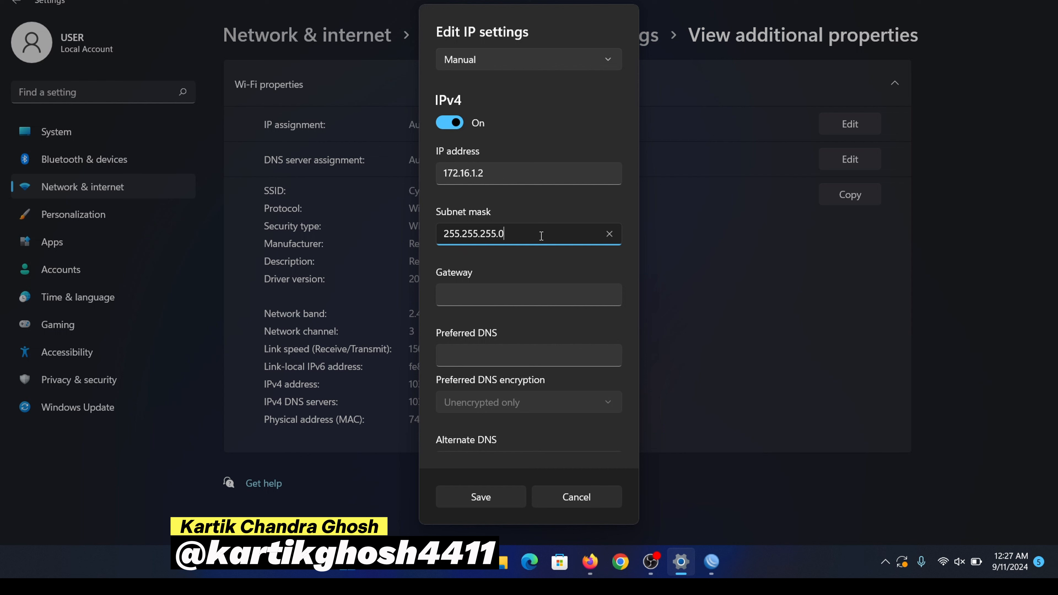
left_click(527, 294)
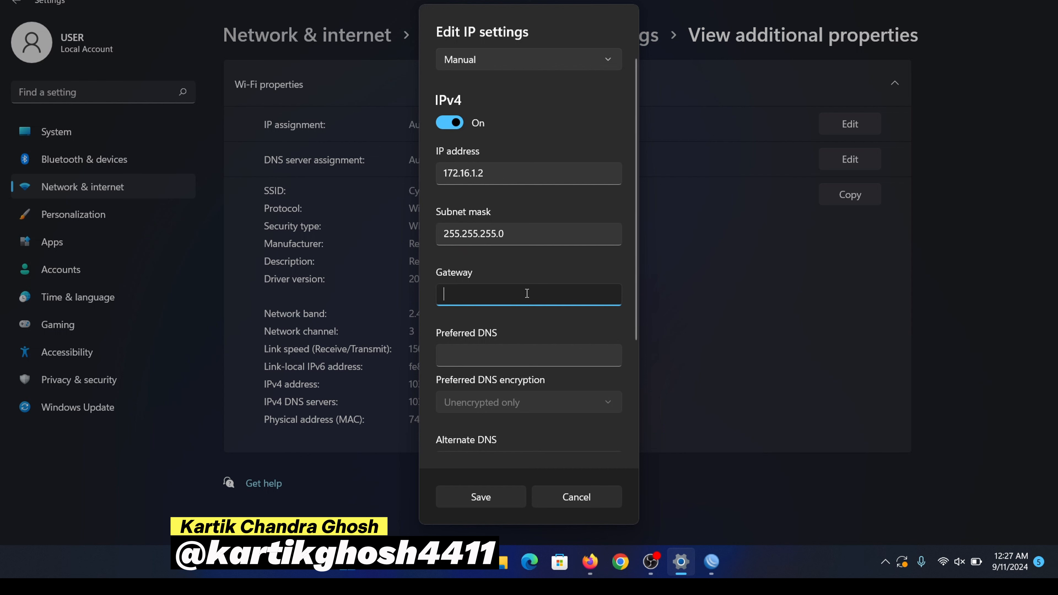
type("172.16.1.1")
left_click(516, 349)
type("8.8")
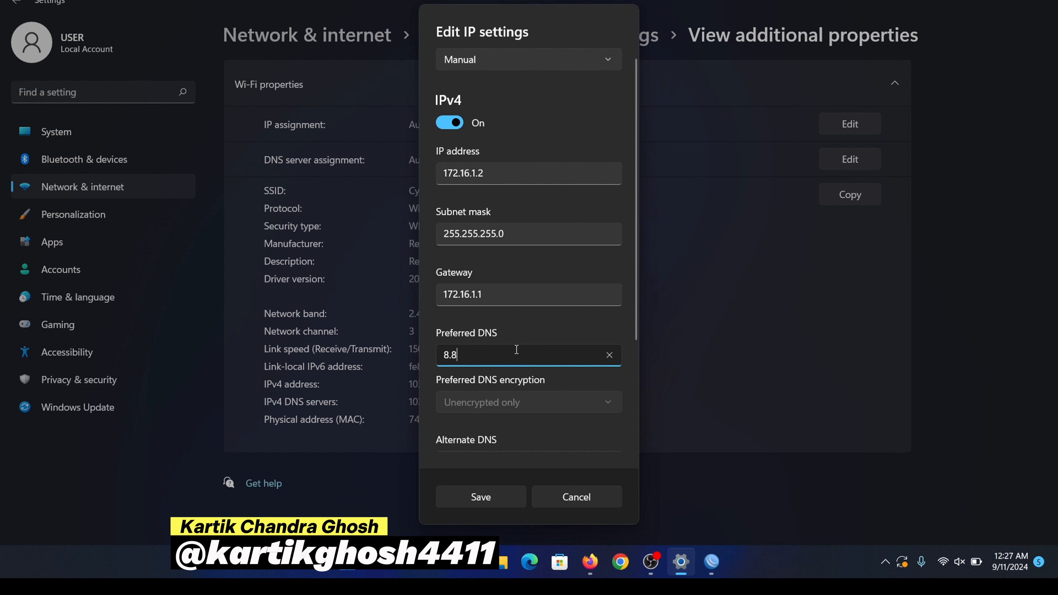
type(".8.8")
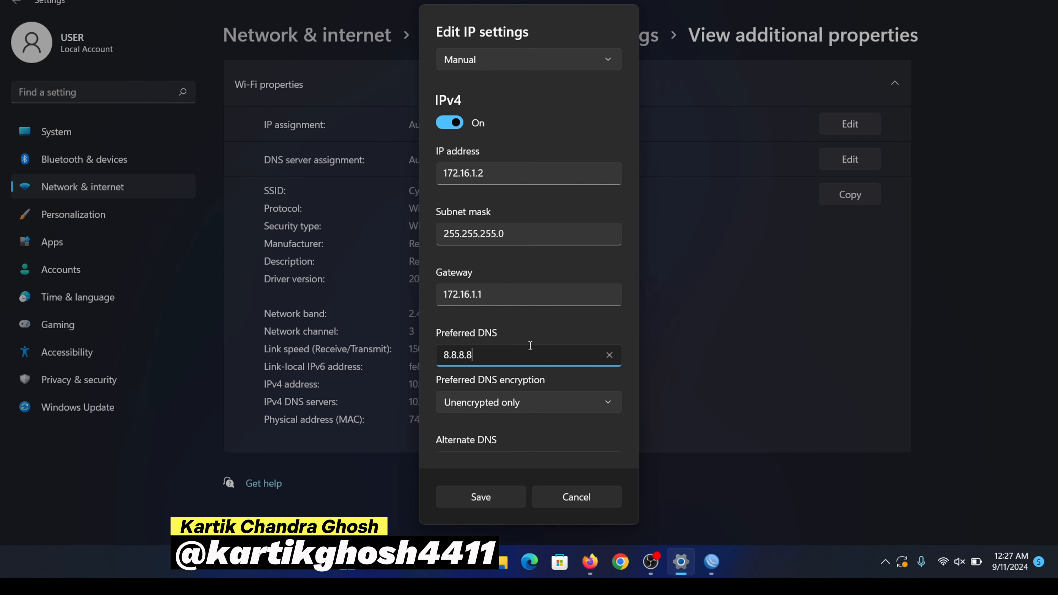
scroll(544, 423, "down", 3)
left_click(499, 503)
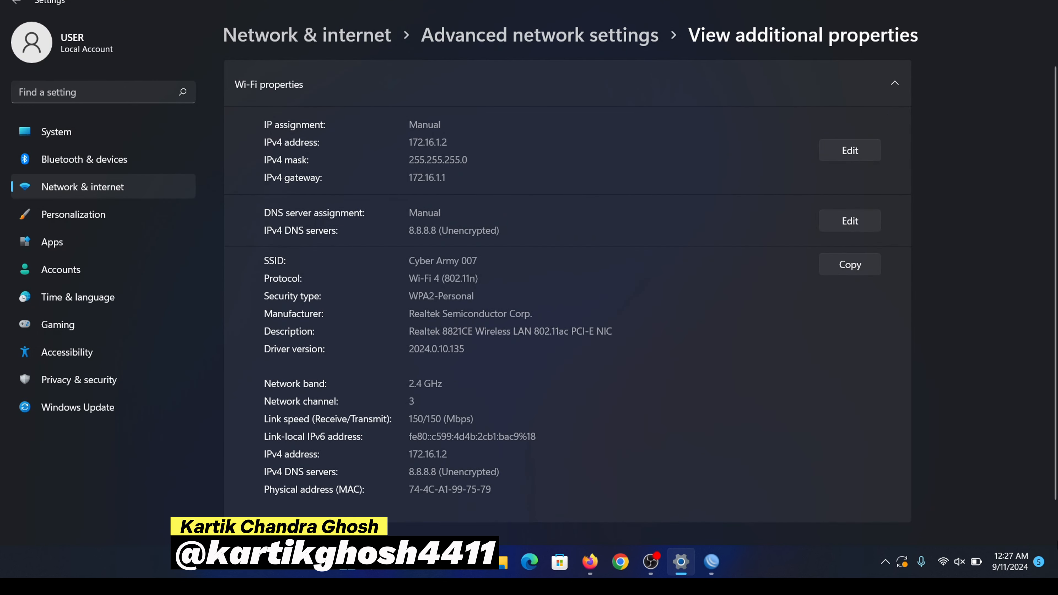
Step: Open YouTube in Firefox and confirm it fails to load even after Retry
left_click(1043, 1)
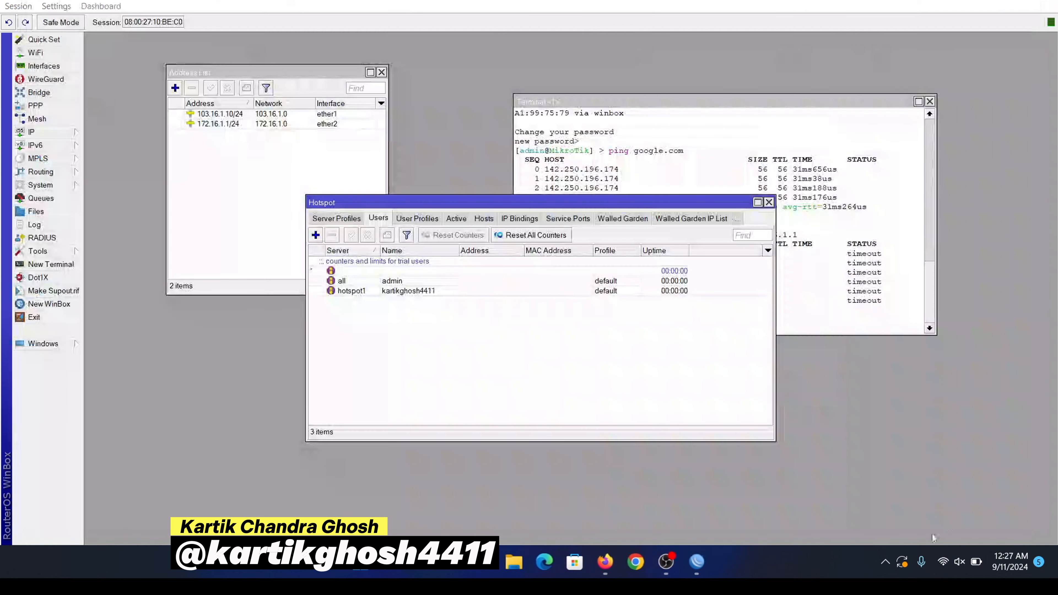
left_click(605, 561)
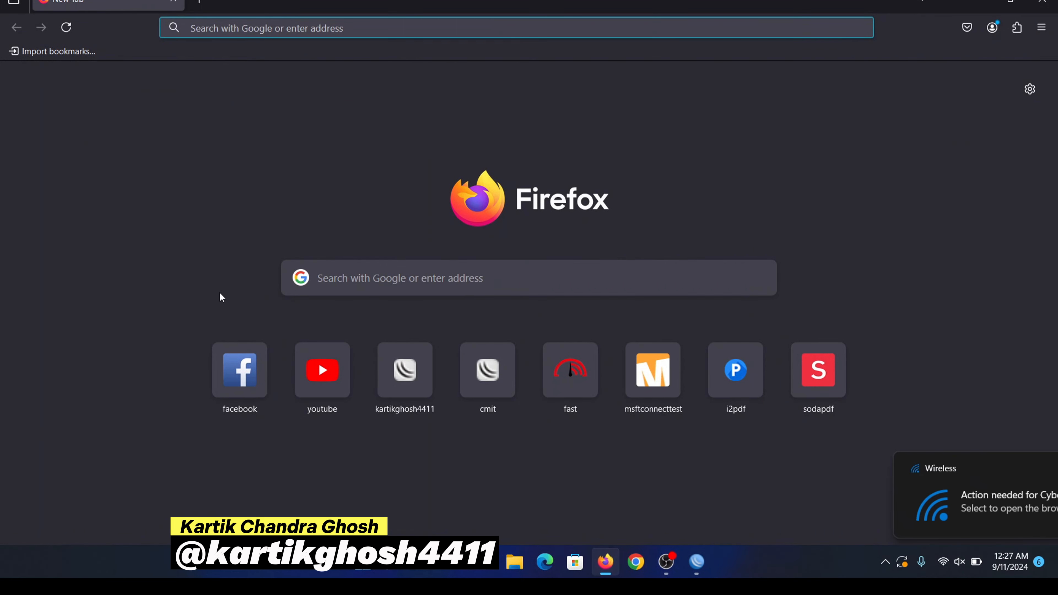
left_click(323, 371)
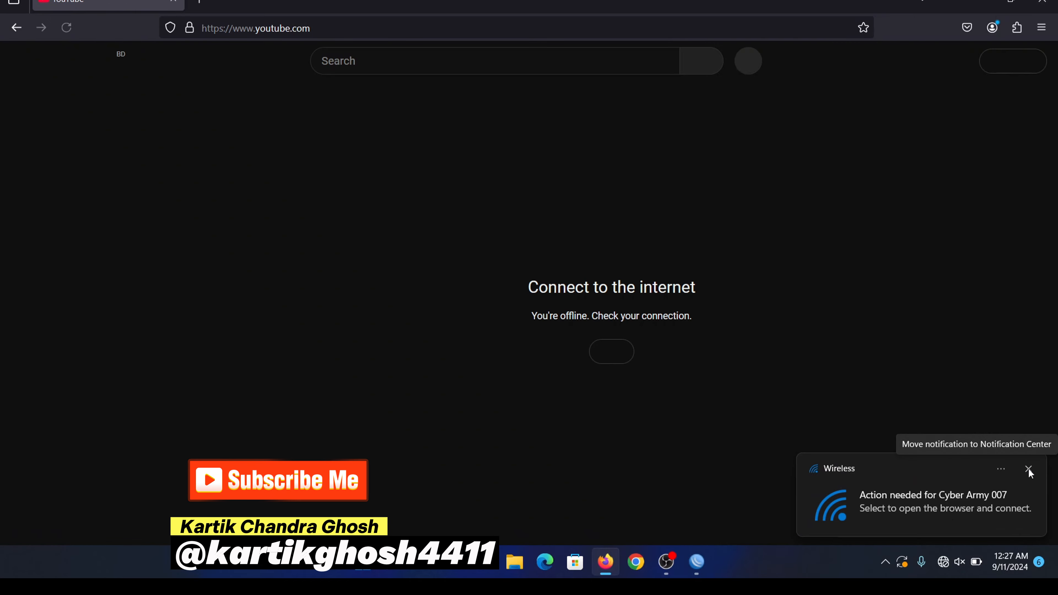
left_click(1028, 469)
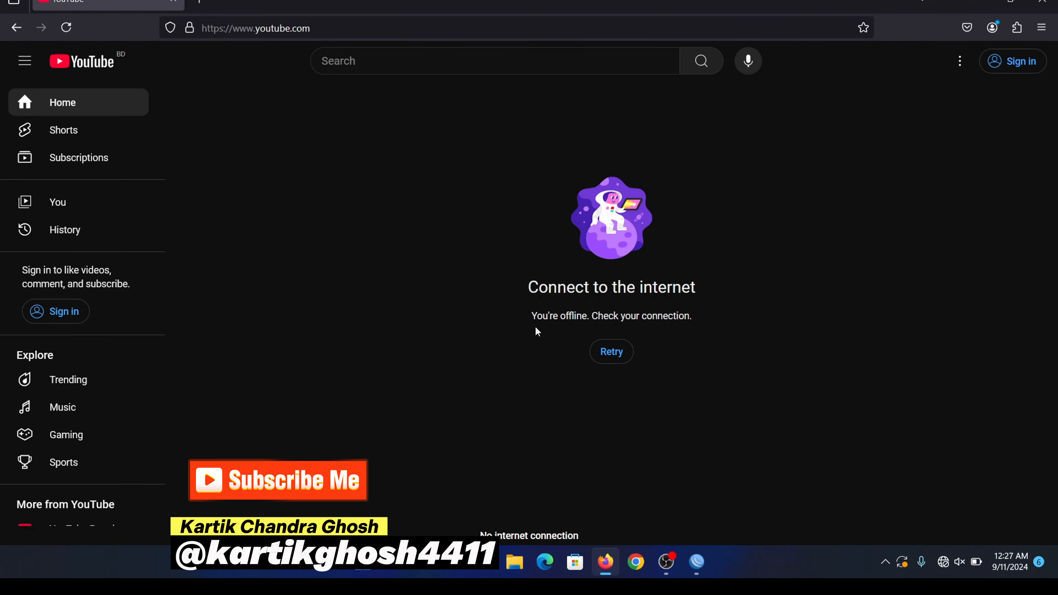
left_click(66, 27)
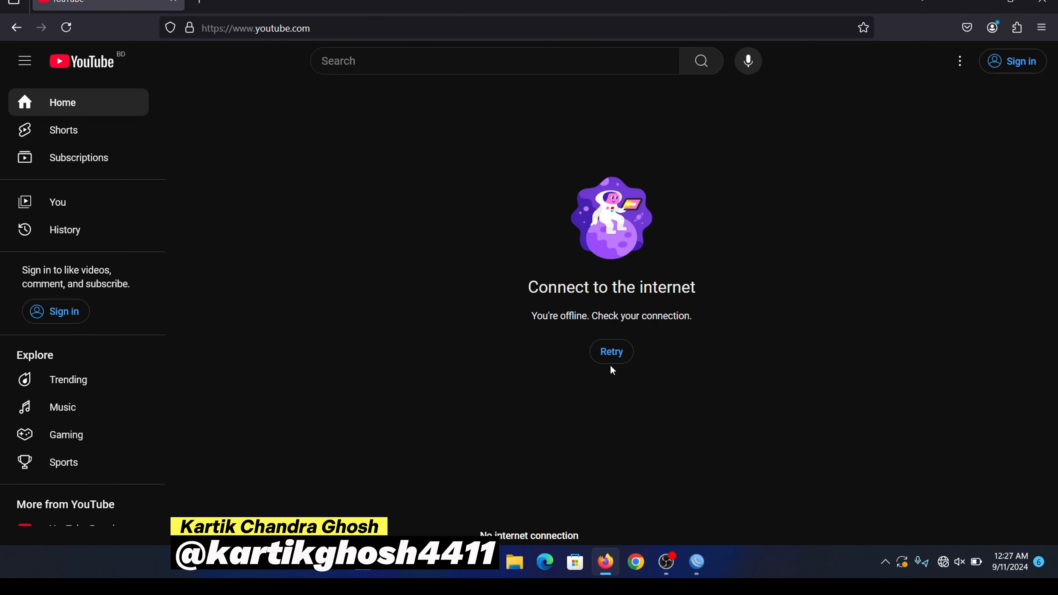
left_click(617, 357)
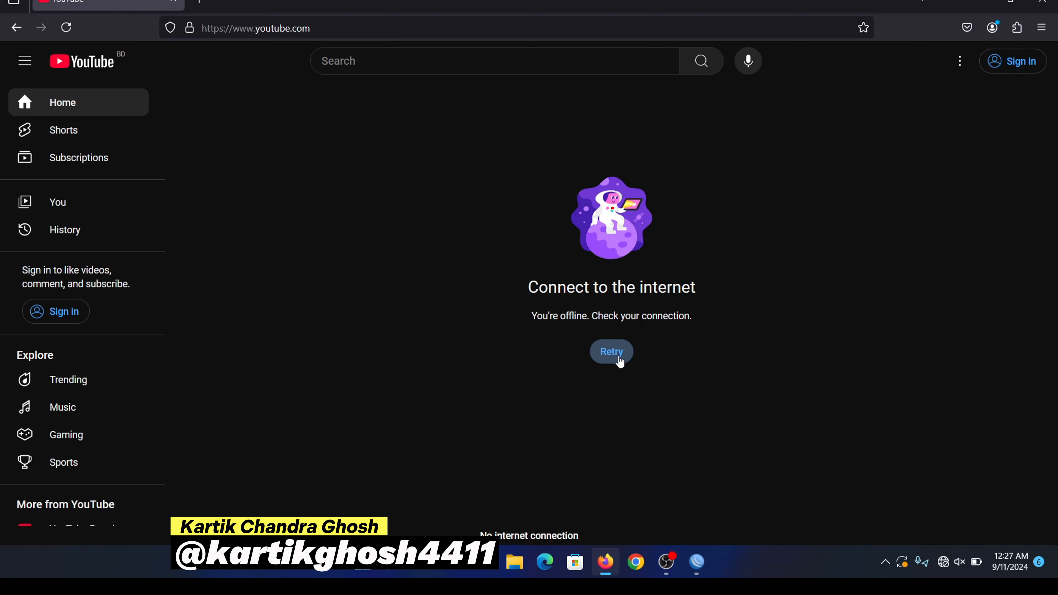
Step: Load cmit.com.bd in a new tab to reach the hotspot login page, then return to WinBox
left_click(200, 4)
type("cmit.com.bd/")
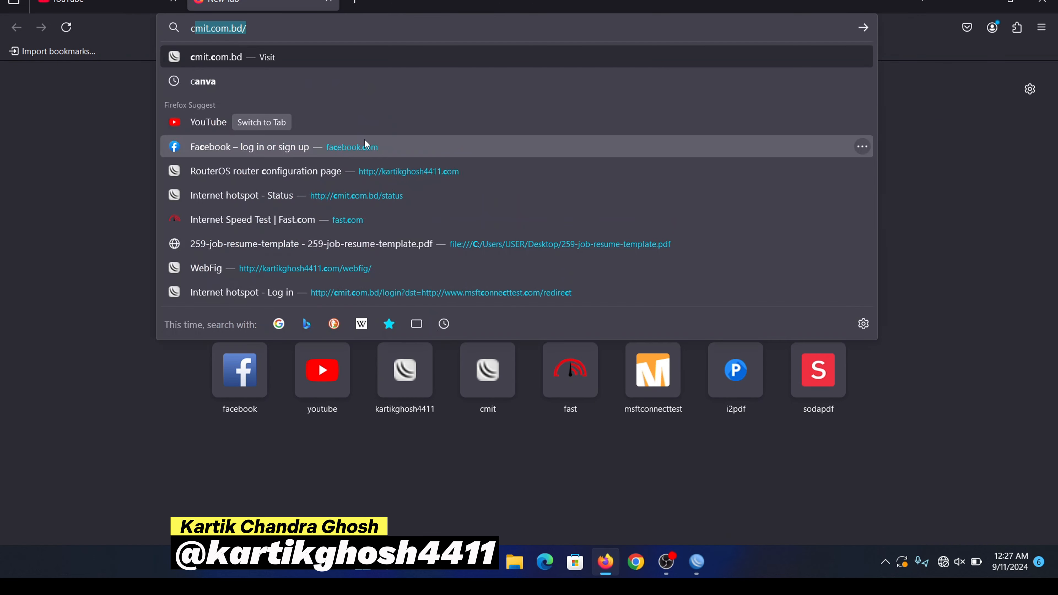
key("Return")
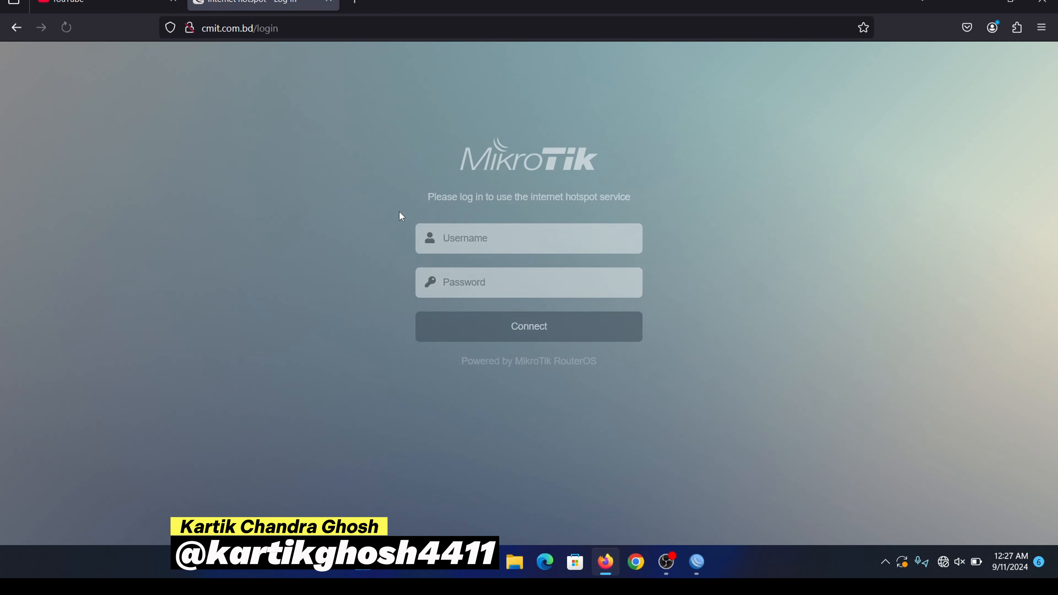
left_click_drag(416, 158, 741, 410)
left_click(741, 410)
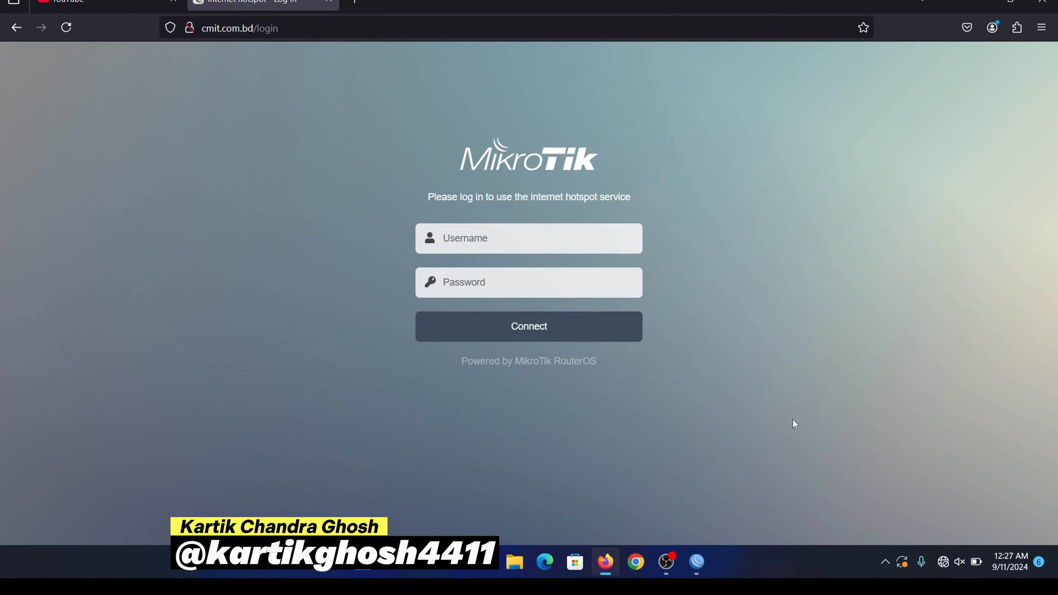
left_click(696, 561)
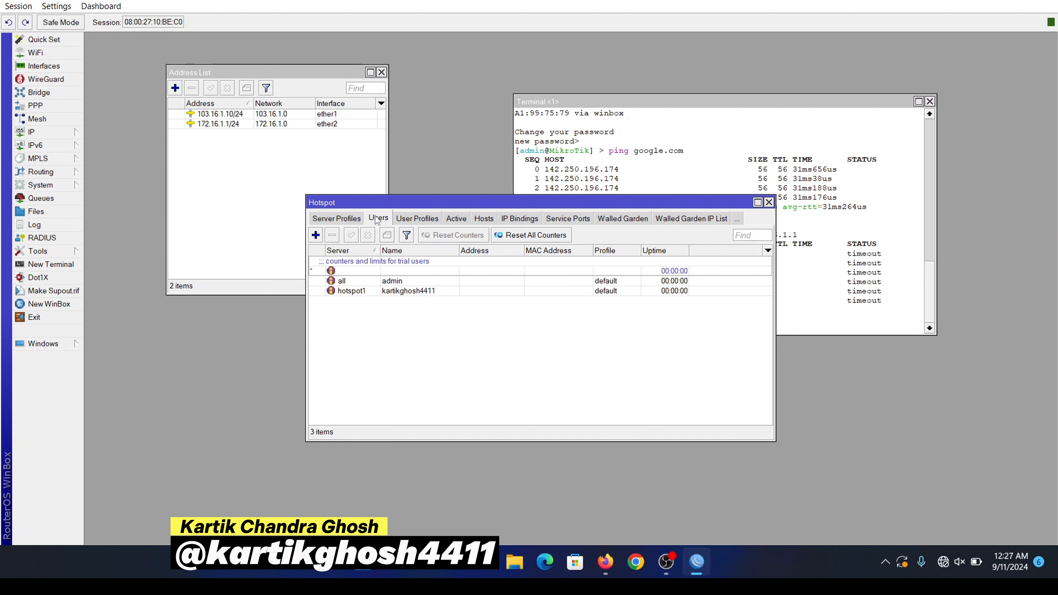
Step: Copy the hotspot1 user's name from its settings and close the Hotspot User dialog
double_click(417, 291)
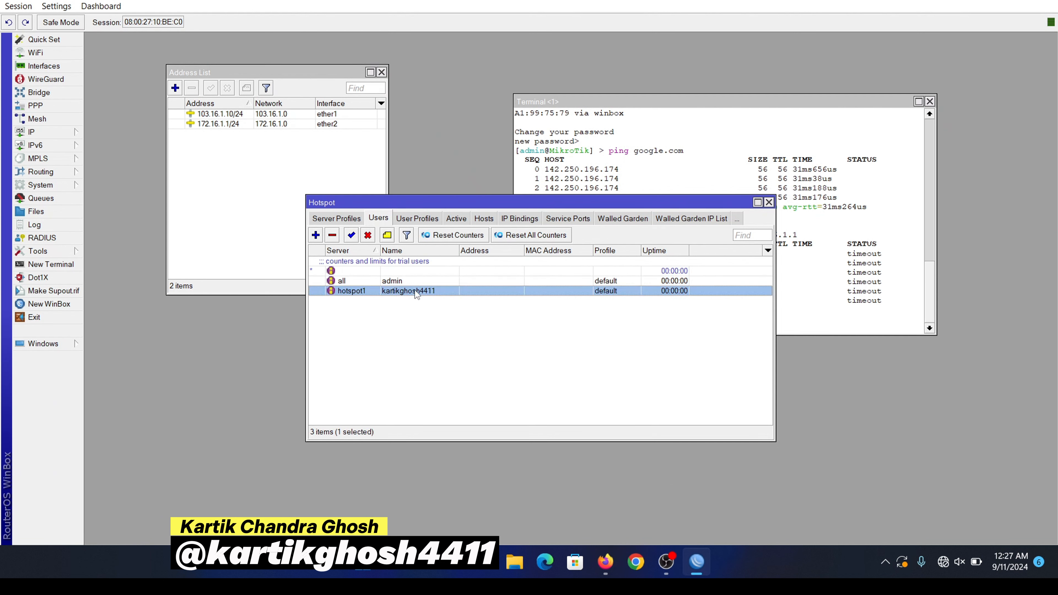
double_click(568, 249)
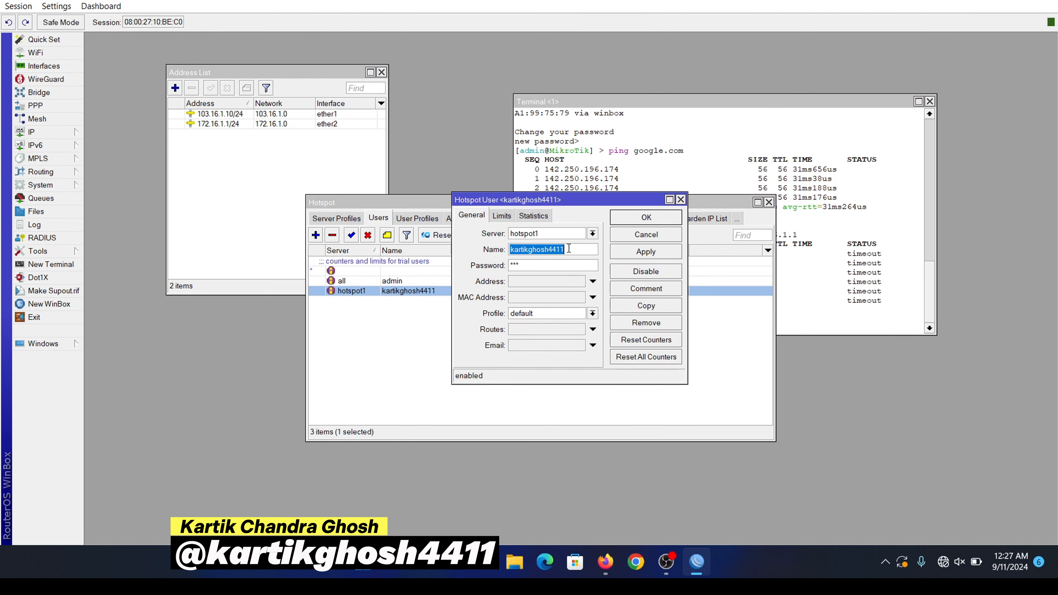
right_click(568, 246)
left_click(600, 271)
left_click(675, 214)
key("alt+Tab")
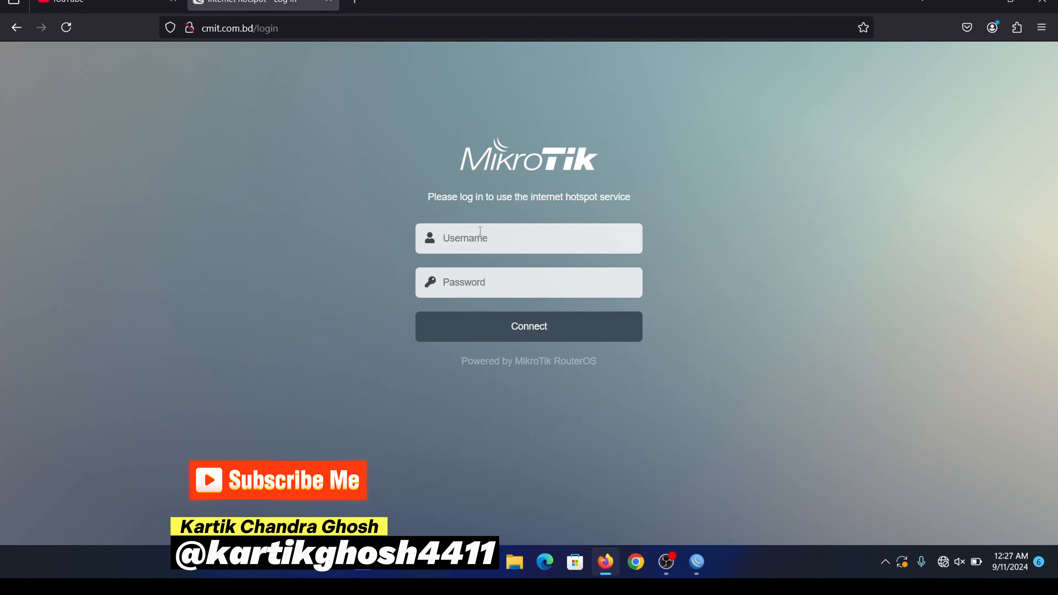
Step: Log in on the hotspot page with the copied user name and the user's password
left_click(480, 231)
key("ctrl+v")
left_click(549, 290)
type("•")
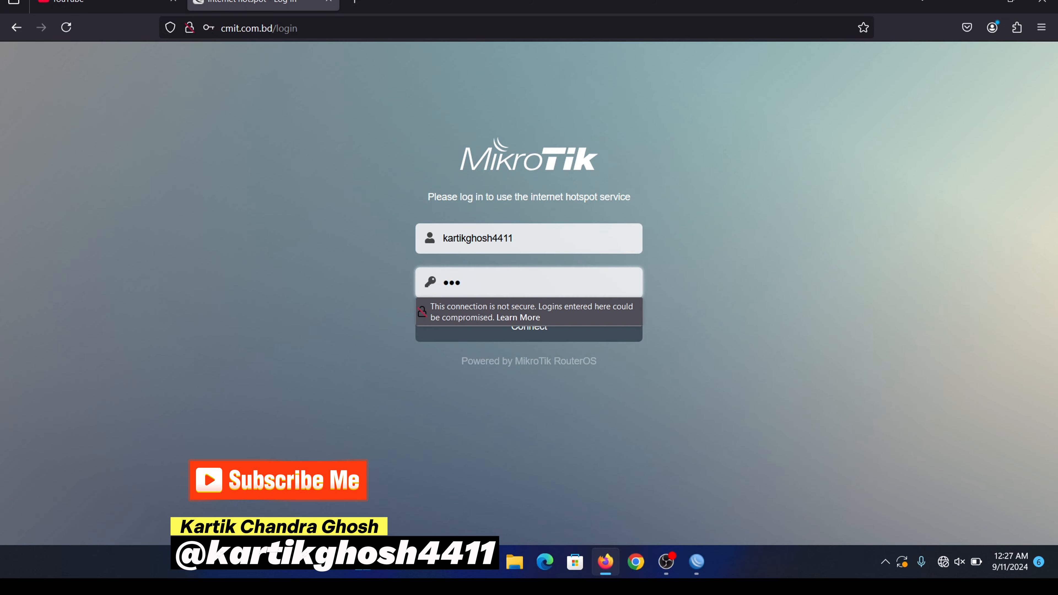
left_click(804, 200)
left_click(563, 338)
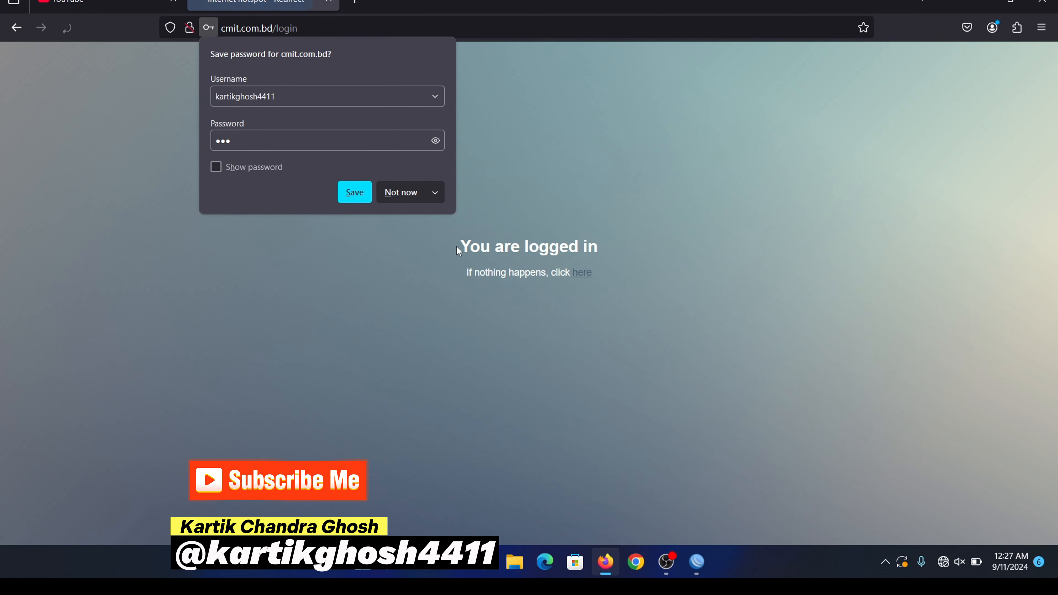
left_click(407, 194)
left_click_drag(413, 157, 721, 366)
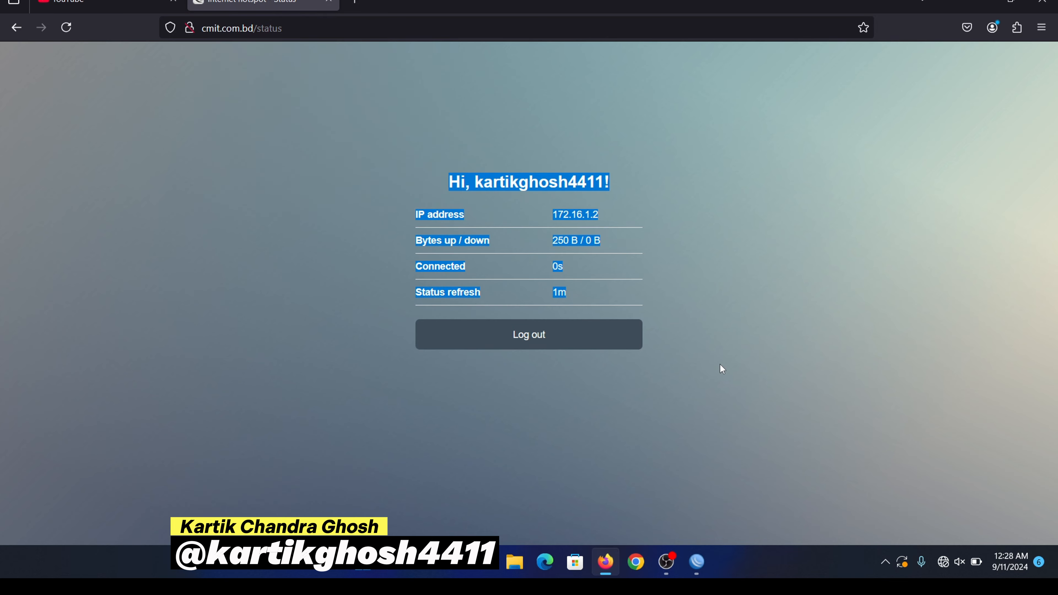
left_click(720, 366)
left_click_drag(356, 151, 718, 307)
left_click(717, 306)
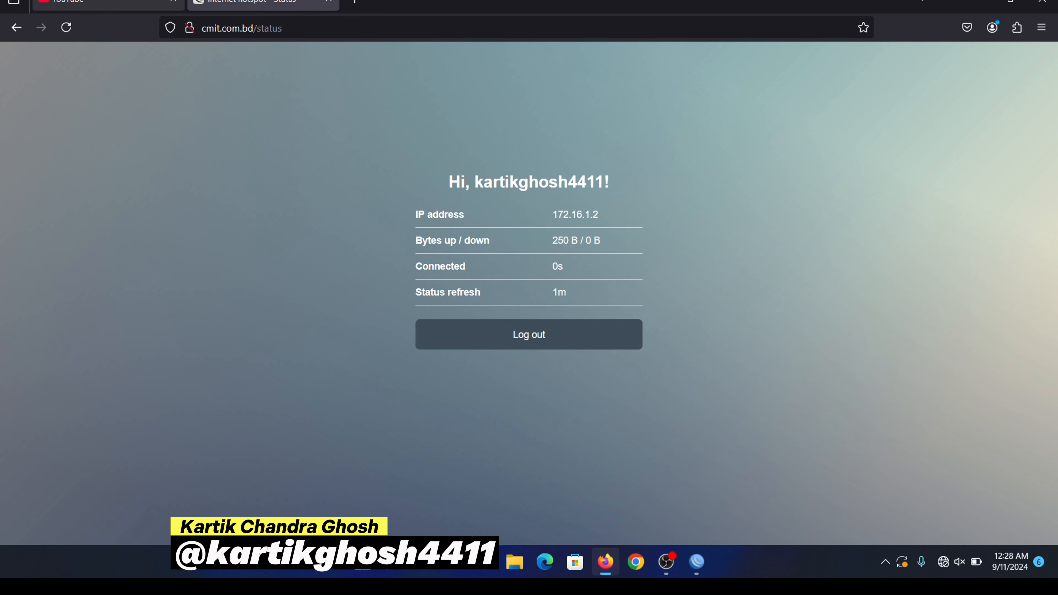
Step: Reload YouTube and play the Let Her Go video to confirm internet access
left_click(104, 3)
left_click(66, 27)
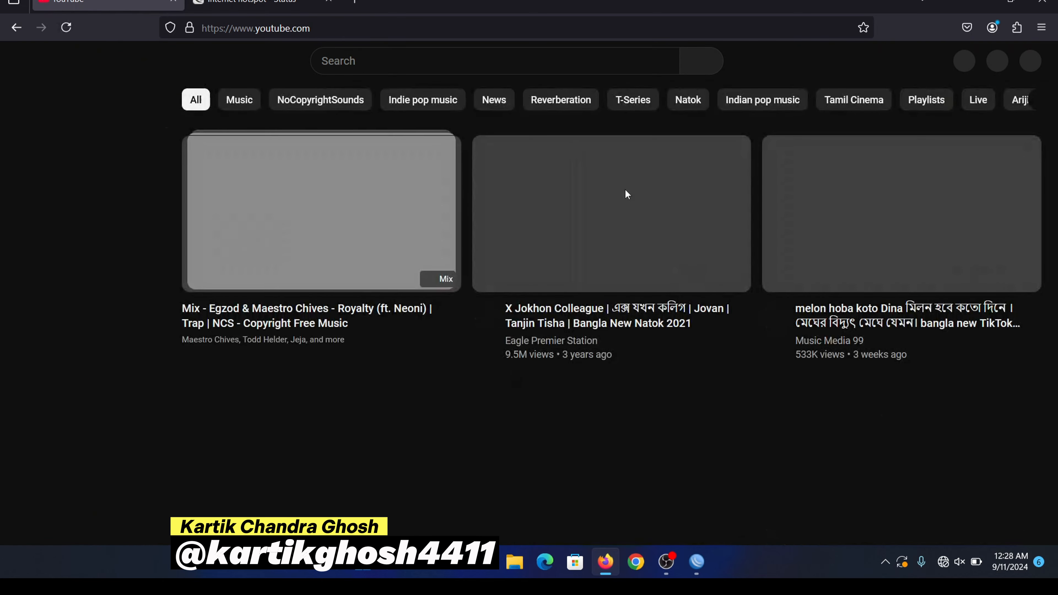
scroll(388, 267, "down", 5)
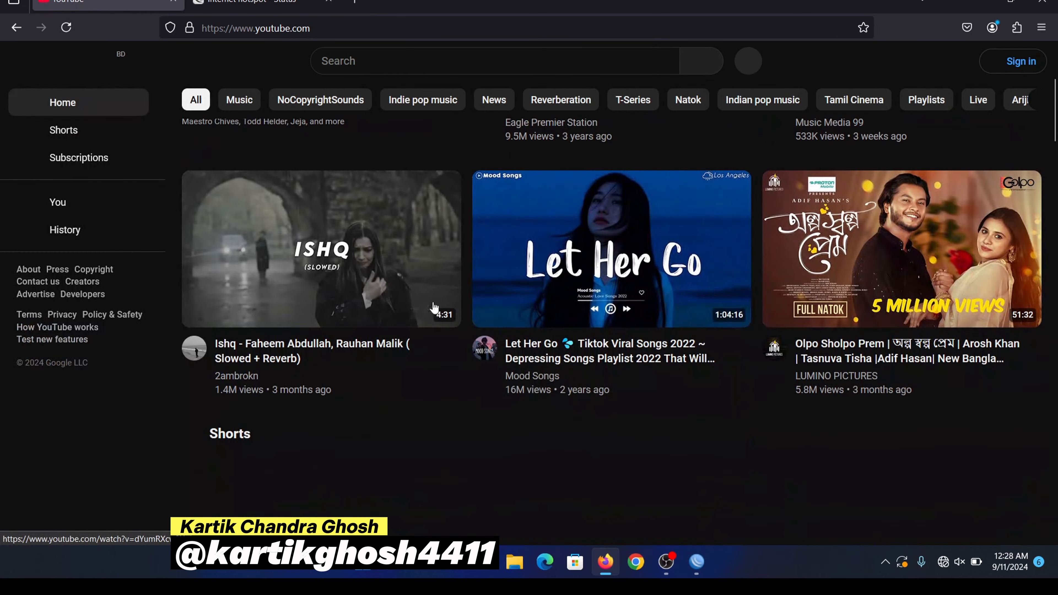
left_click(608, 263)
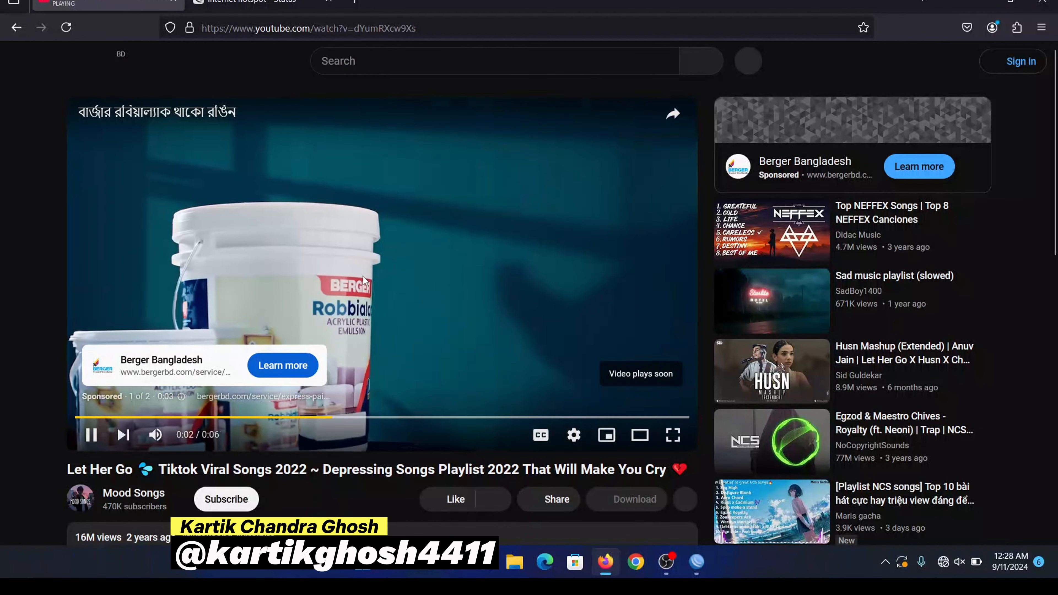
key("ctrl+Tab")
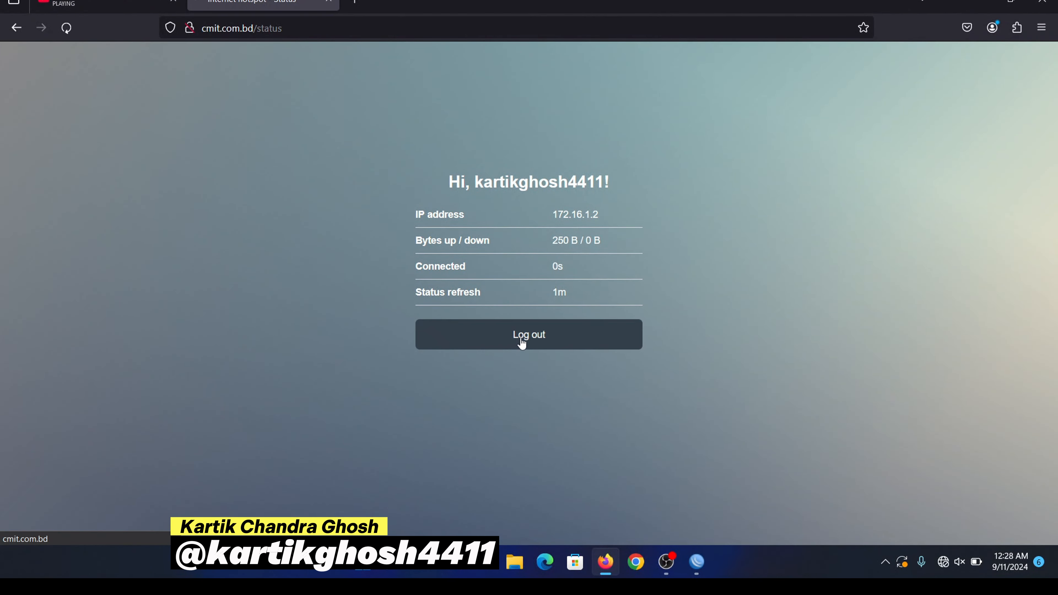
Step: Log out of the hotspot session and return to the login page
left_click(521, 342)
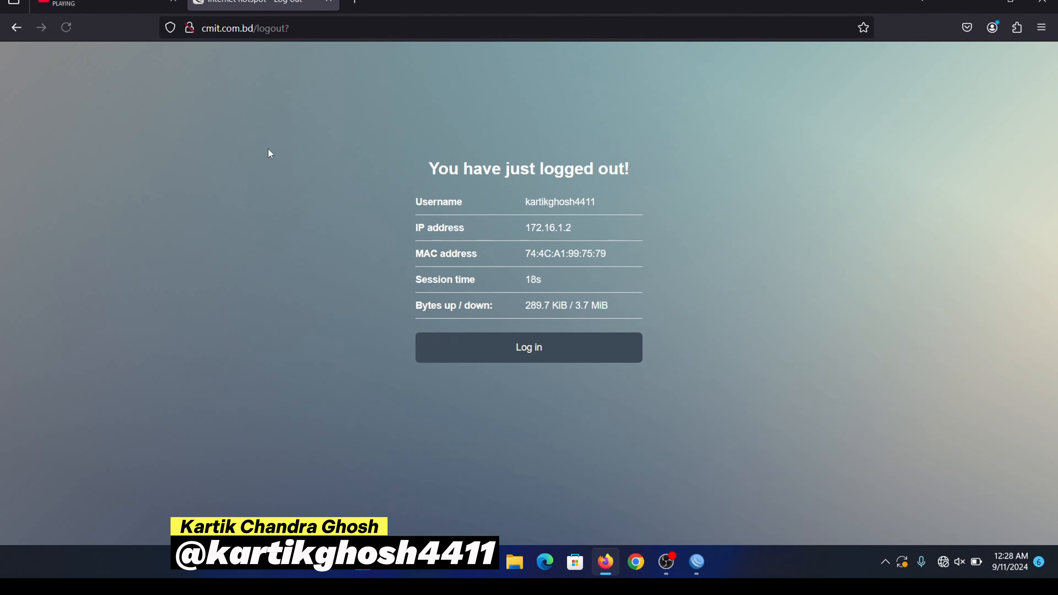
left_click(508, 348)
left_click(66, 27)
left_click(66, 28)
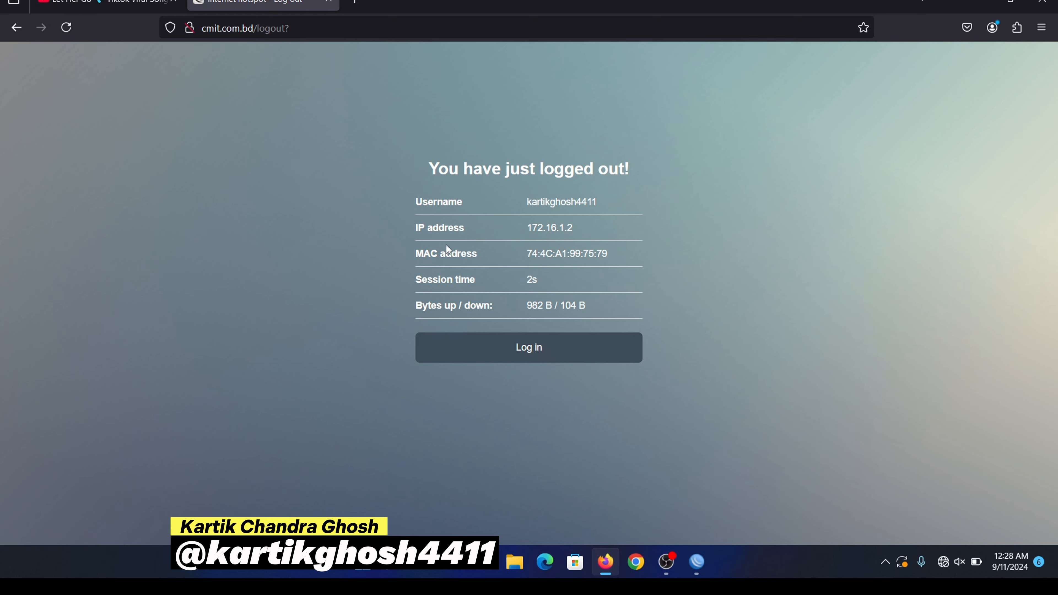
left_click(513, 336)
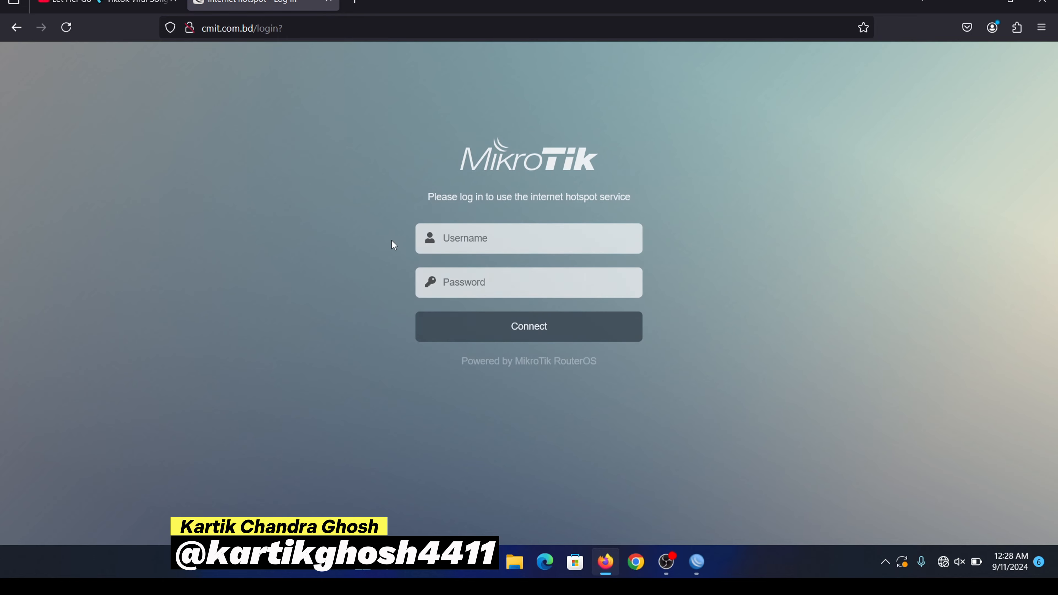
Step: Reload YouTube and Retry until it reports no internet connection
left_click(55, 4)
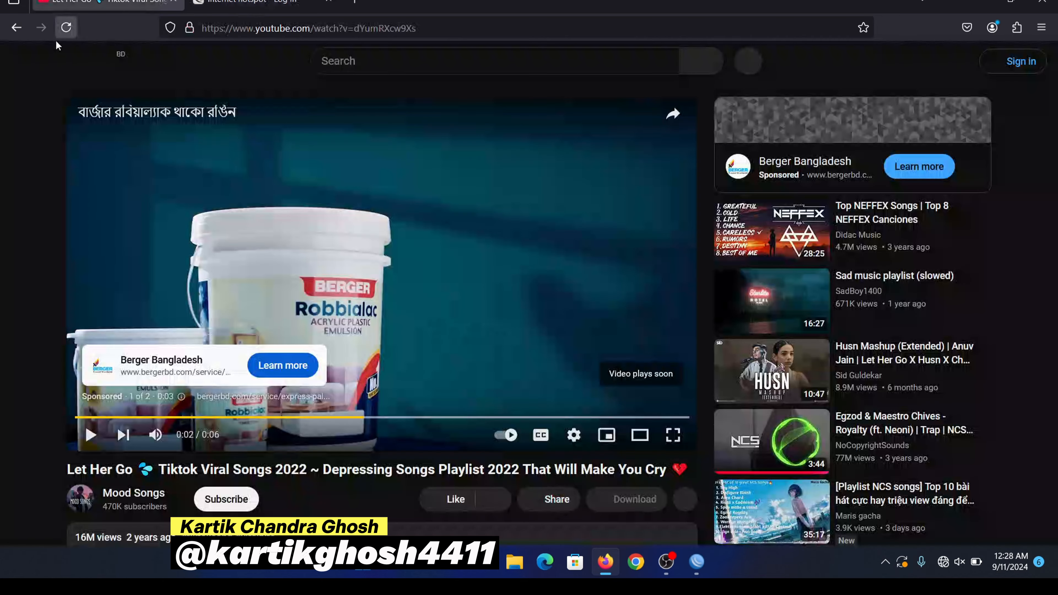
left_click(66, 27)
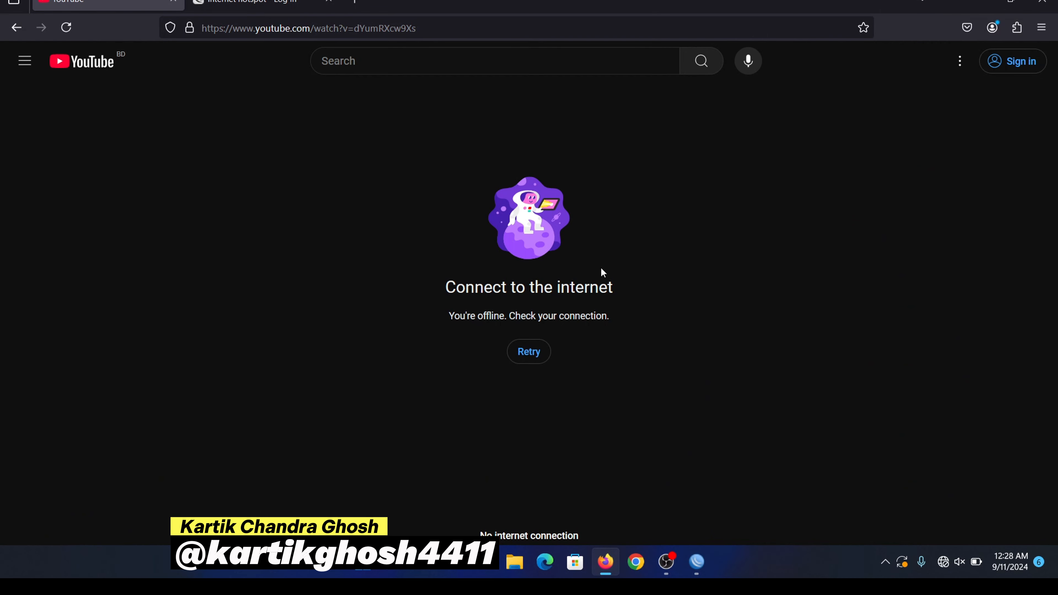
left_click(68, 29)
left_click(515, 360)
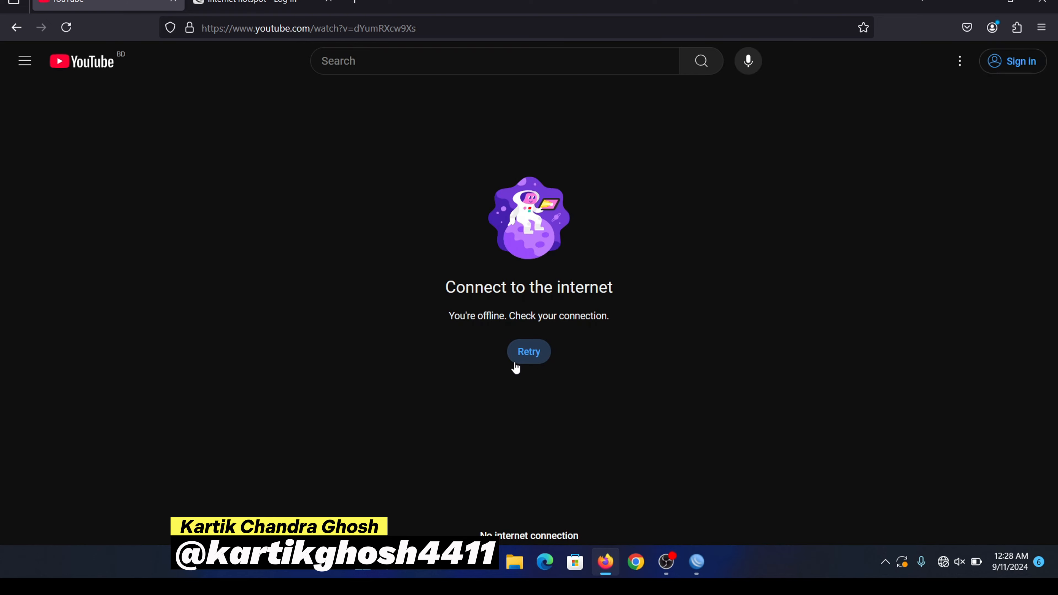
left_click(522, 363)
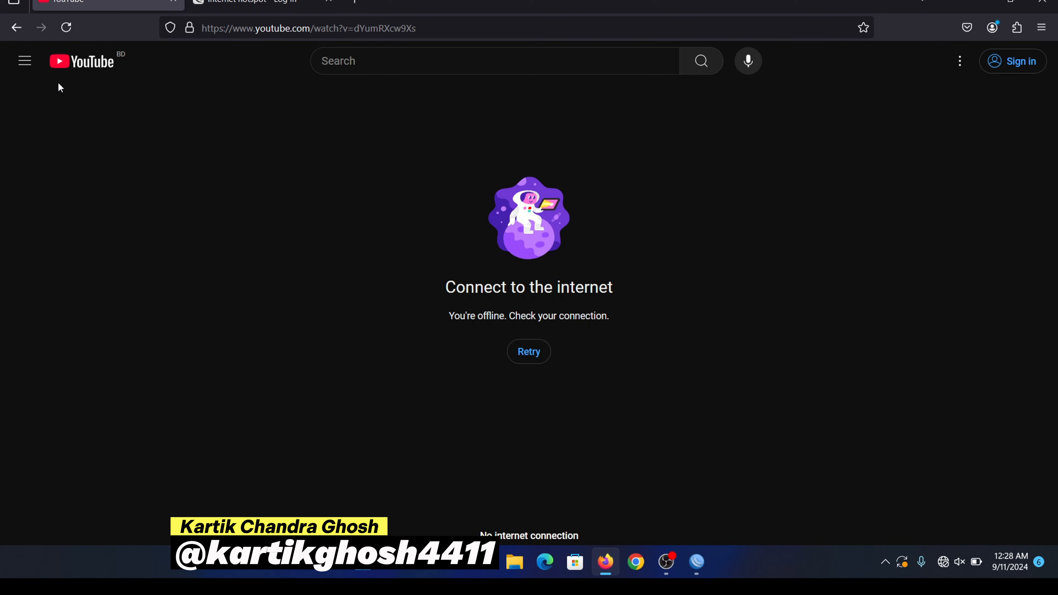
left_click(66, 27)
Step: Log in to the hotspot page as the local user with its password, declining to save it
left_click(266, 3)
left_click(489, 227)
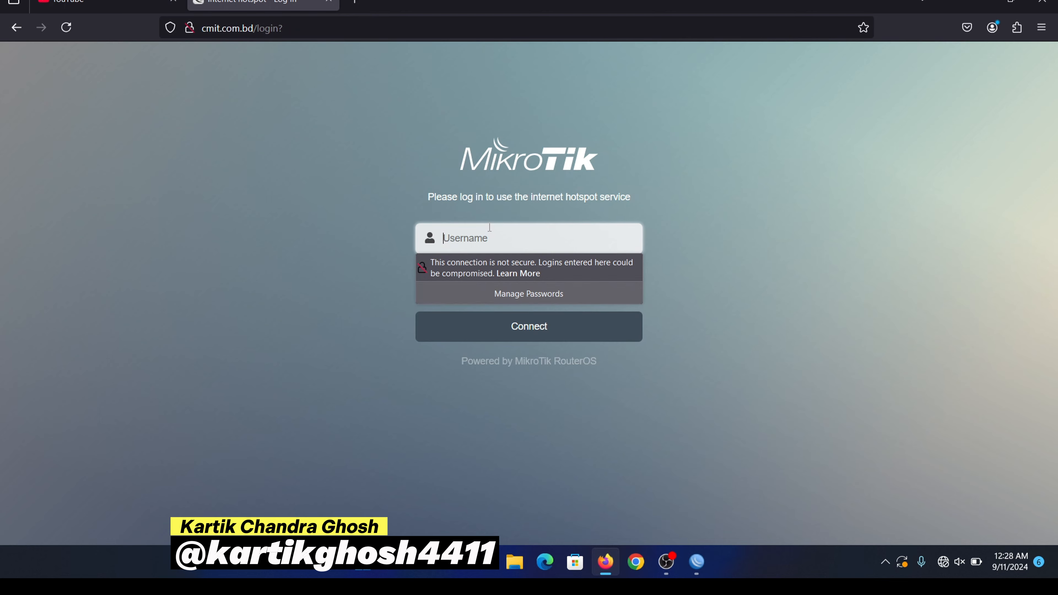
left_click(496, 292)
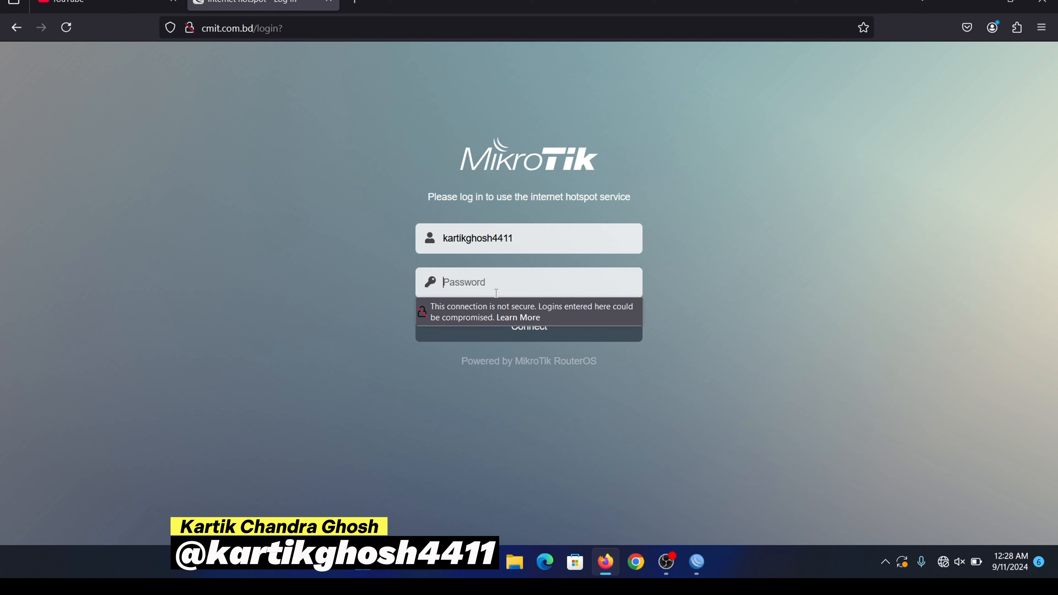
type("•")
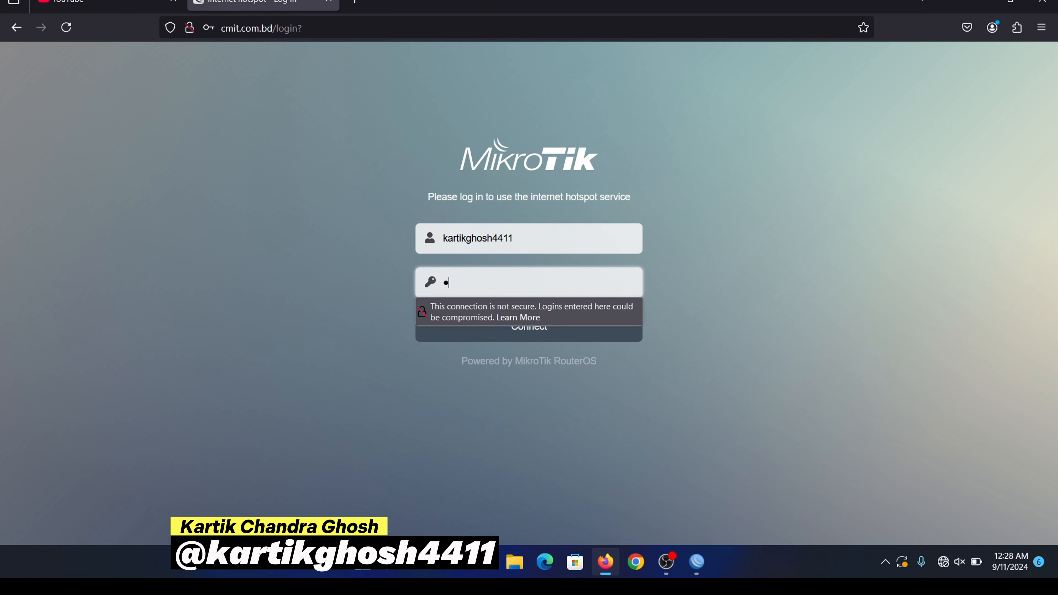
type("••")
left_click(541, 329)
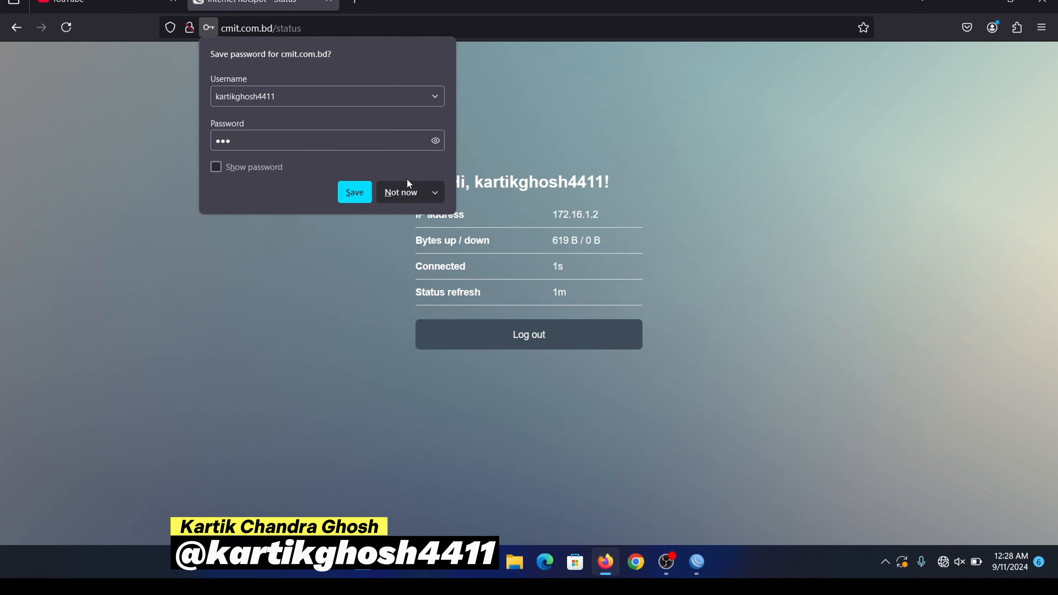
left_click(412, 188)
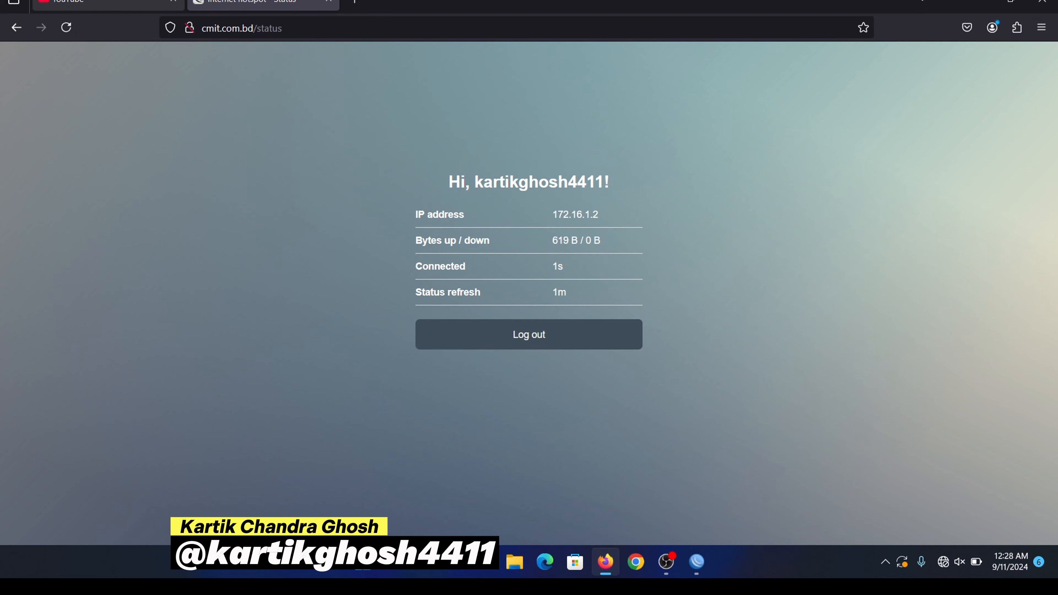
Step: Reload YouTube to confirm it plays, then return to the WinBox hotspot users list
left_click(104, 5)
left_click(66, 27)
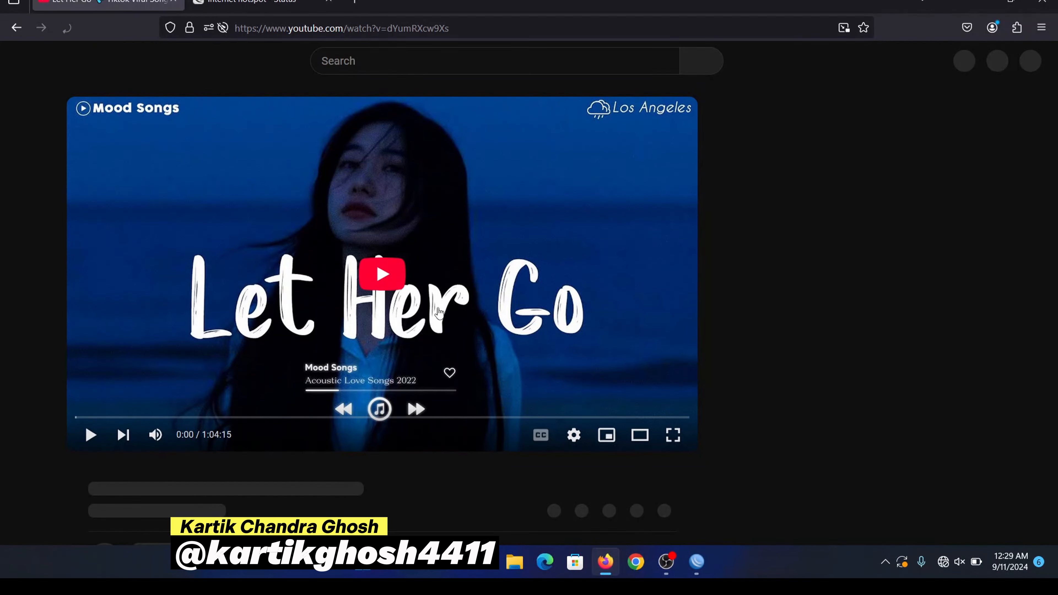
left_click(693, 560)
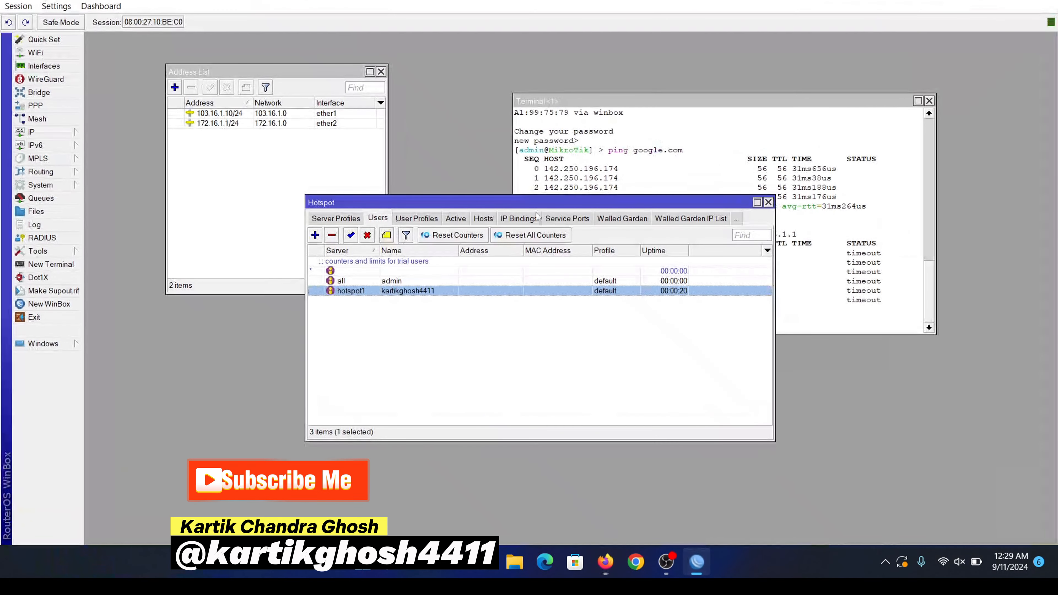
Step: Create hotspot user 'user' on server hotspot1 with a password, applying and saving it
left_click(316, 235)
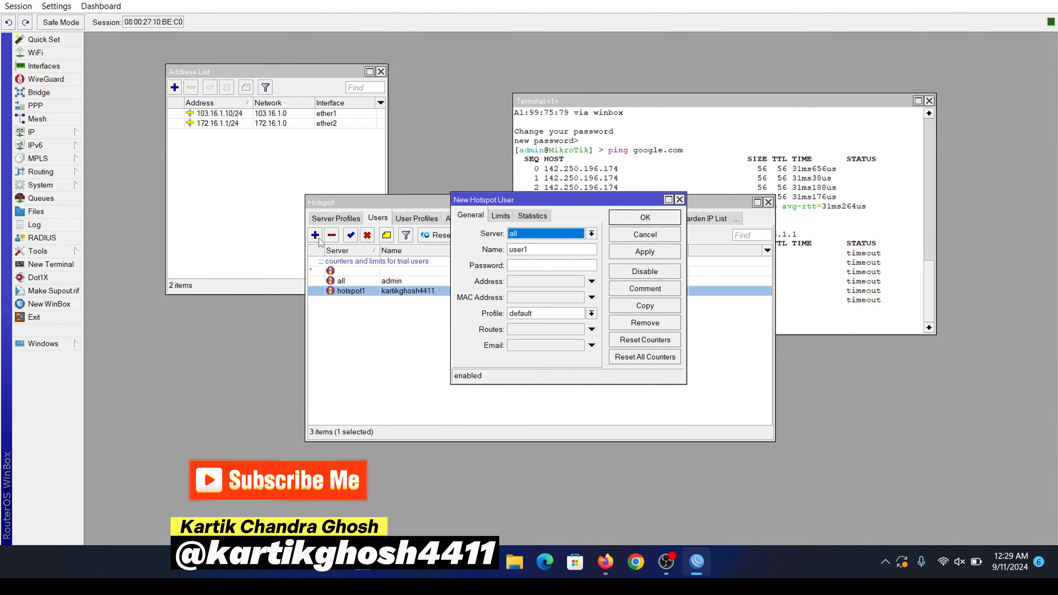
left_click(544, 234)
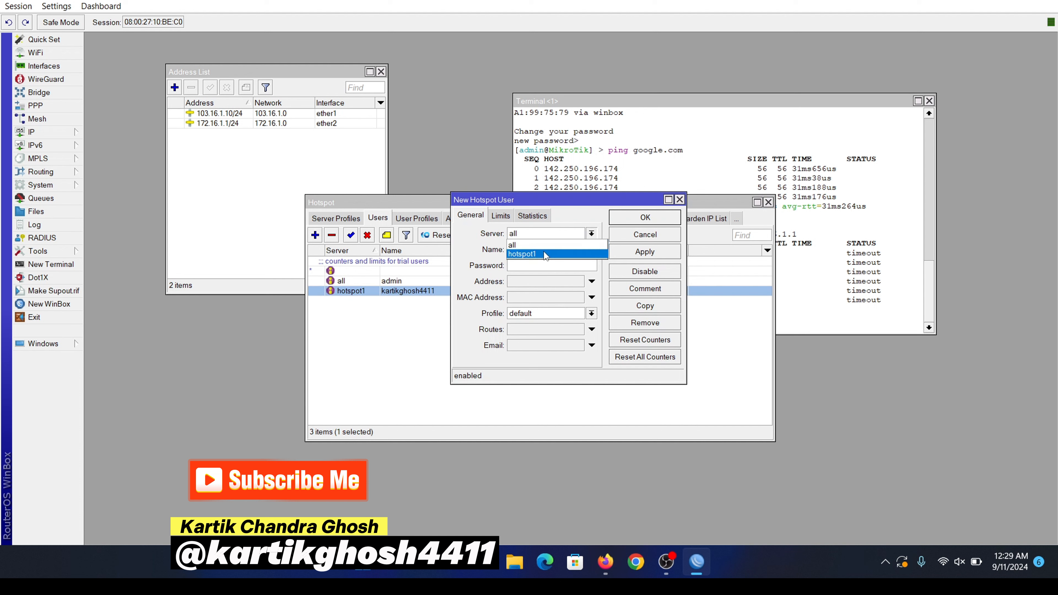
left_click(544, 252)
left_click(548, 250)
double_click(548, 250)
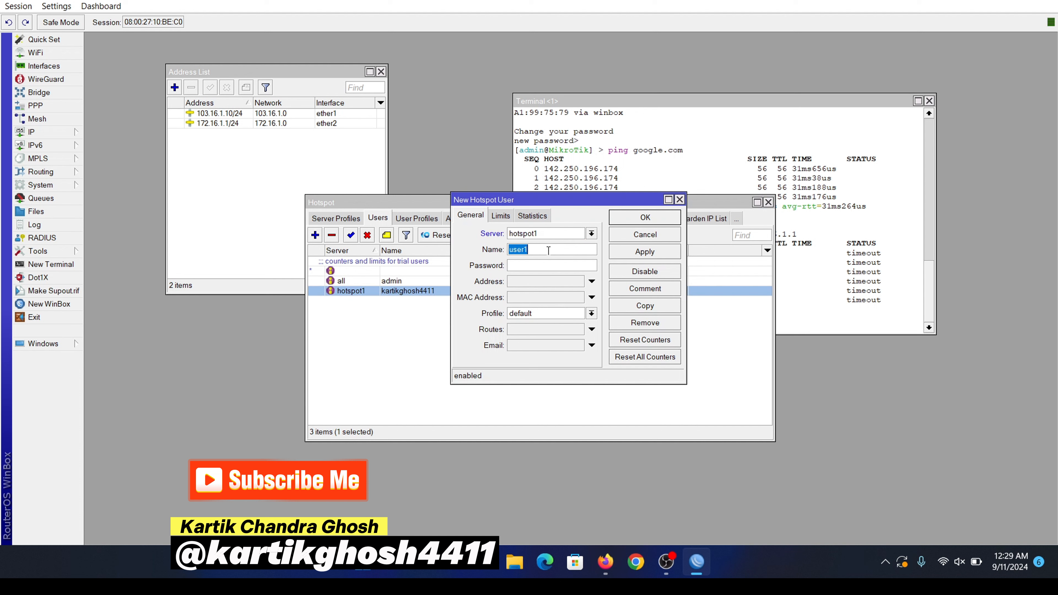
key("BackSpace")
type("**")
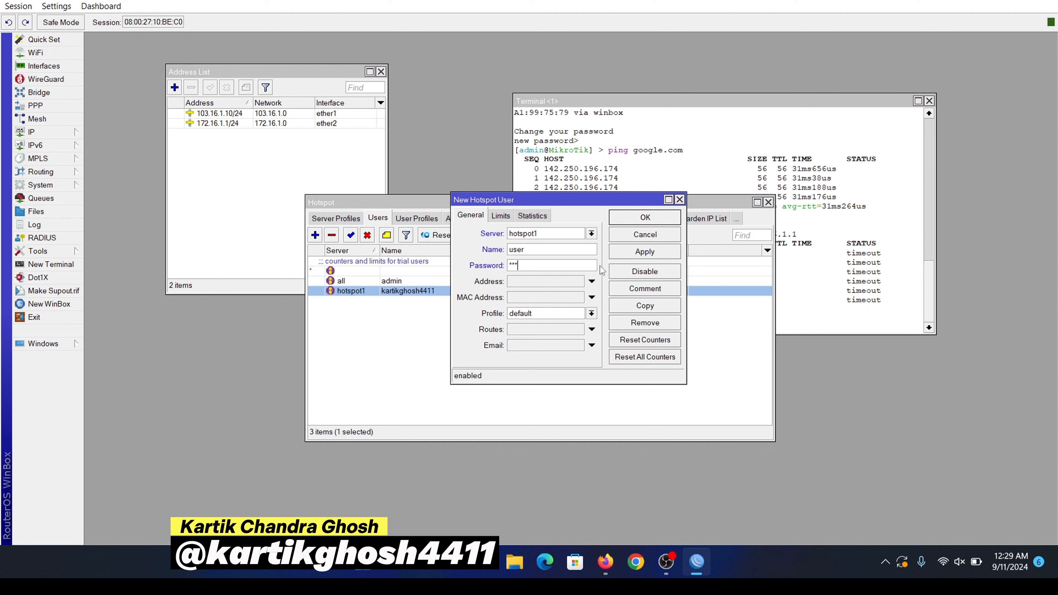
left_click(644, 252)
left_click(657, 217)
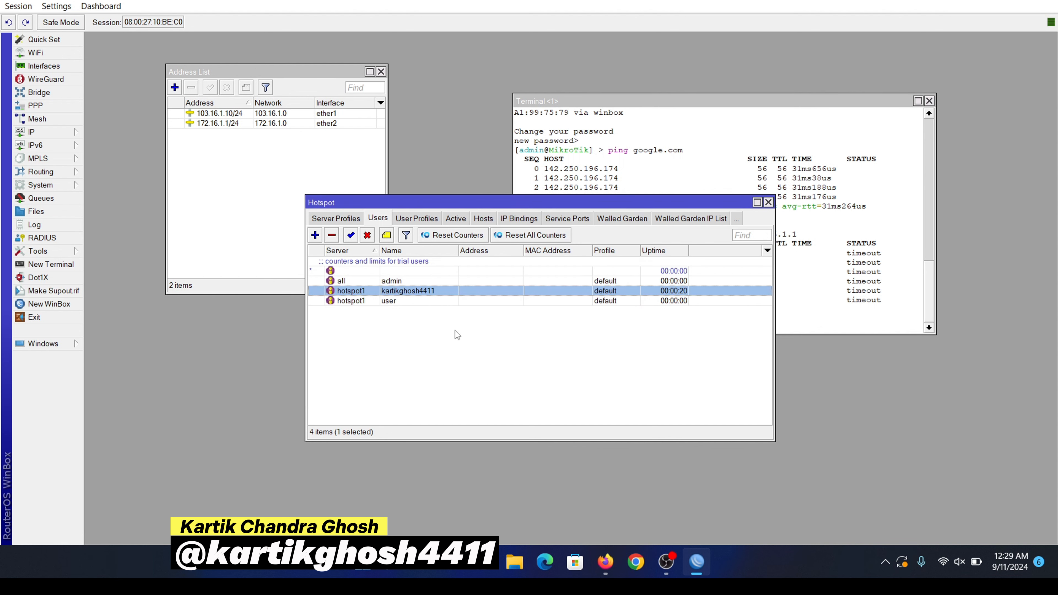
Step: In Firefox, log the current account out of the hotspot and reload to the login page
left_click(605, 562)
left_click(255, 2)
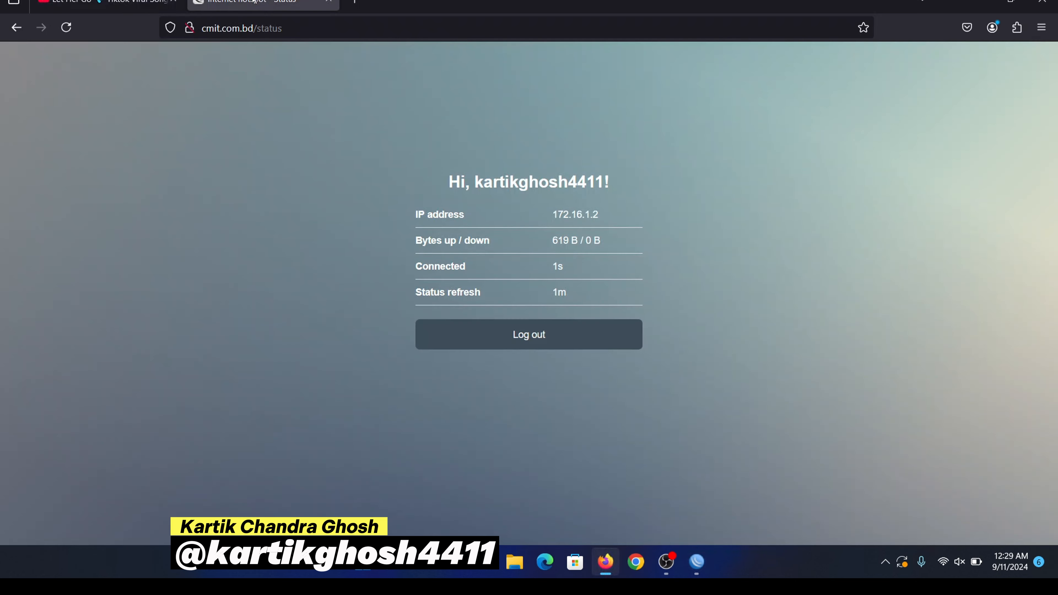
left_click(504, 349)
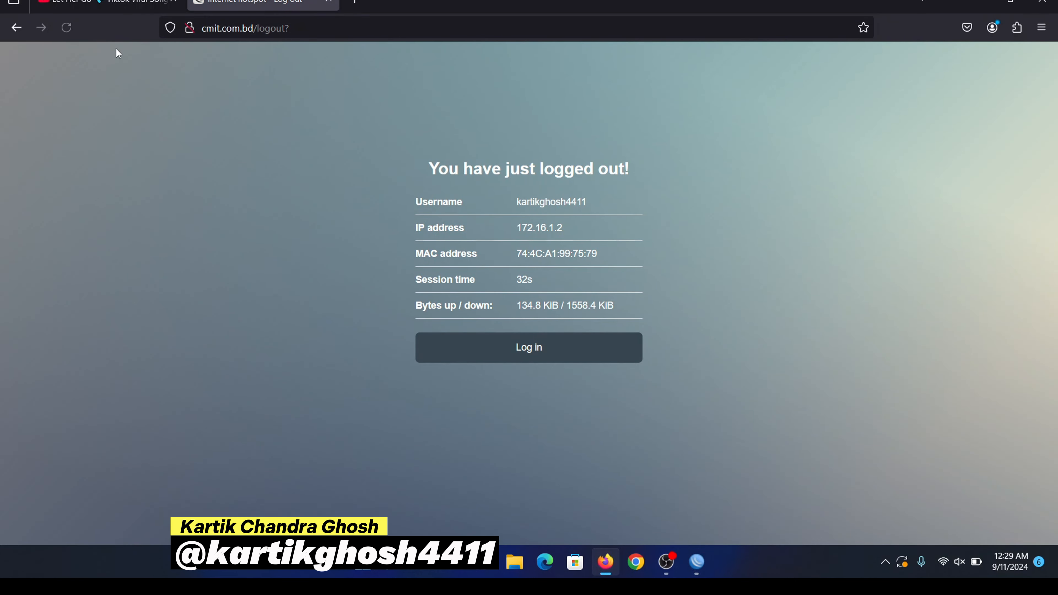
left_click(62, 29)
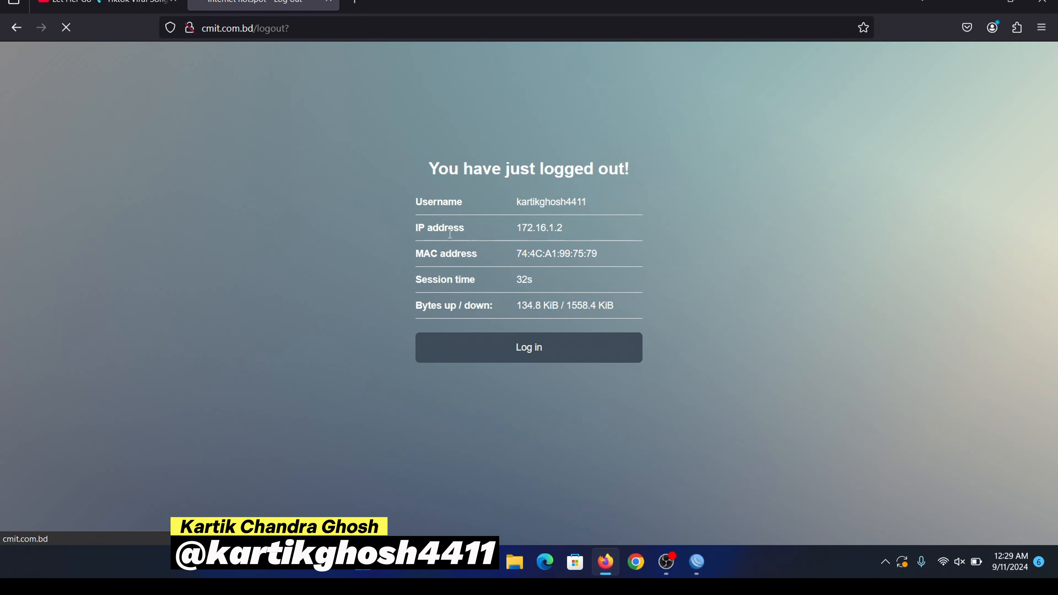
left_click(535, 354)
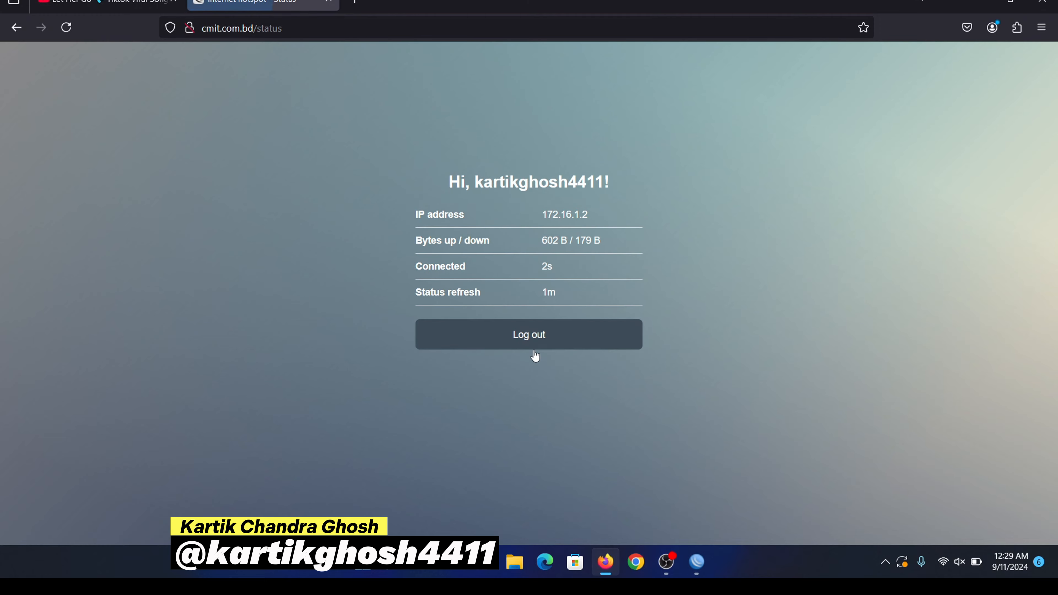
left_click(532, 336)
left_click(66, 28)
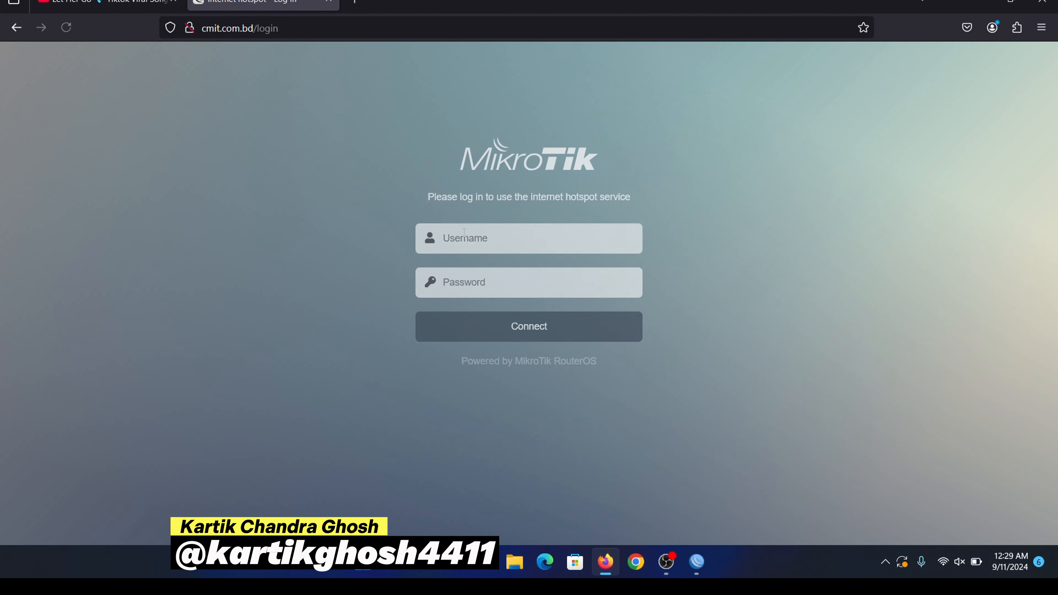
Step: Reload YouTube to confirm it is offline, then return to the hotspot login page
left_click(486, 246)
left_click(737, 138)
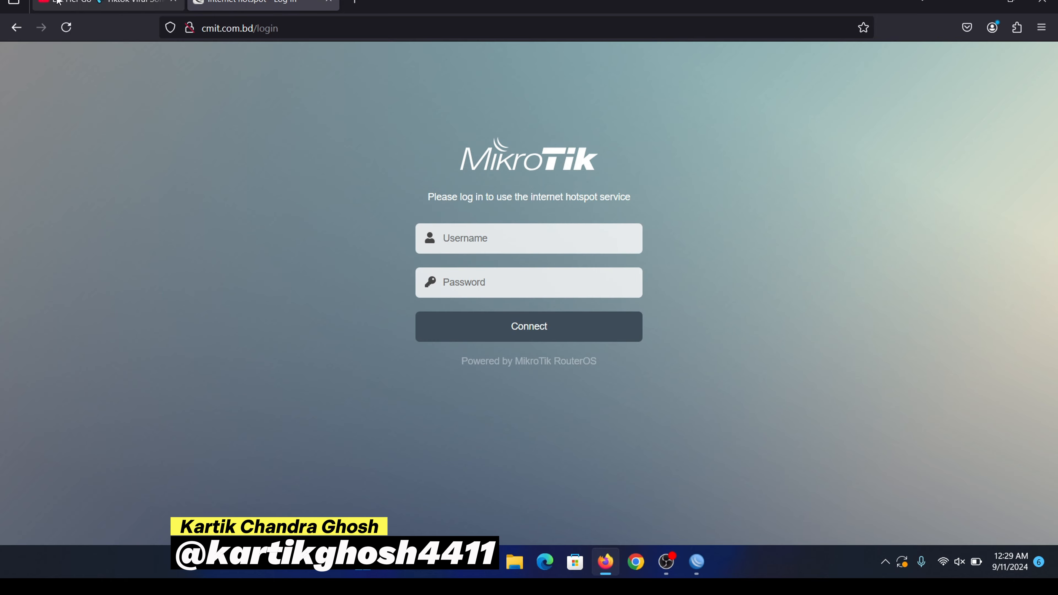
left_click(63, 3)
left_click(68, 32)
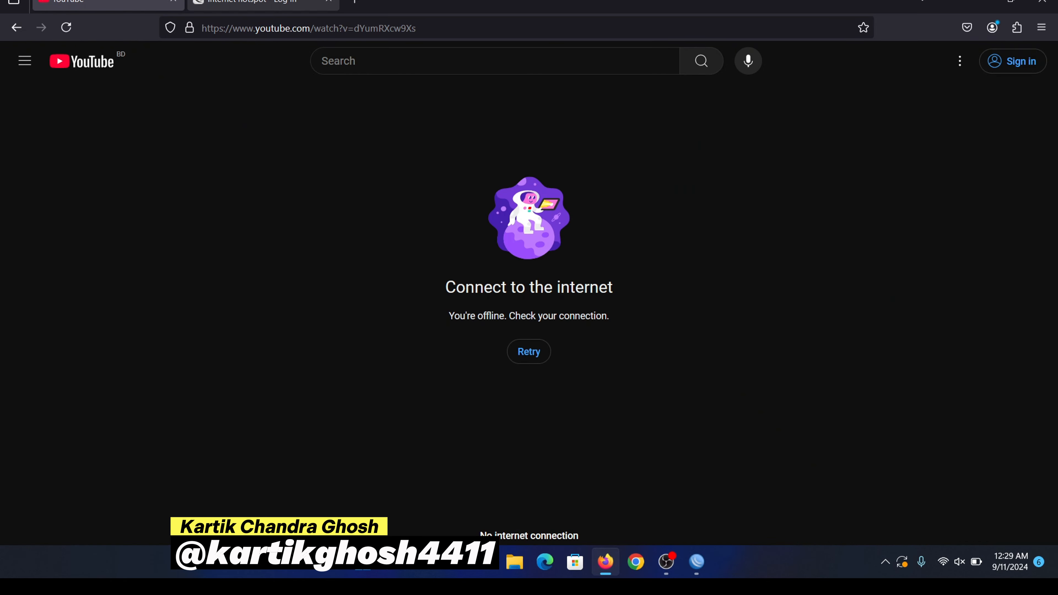
left_click(266, 2)
Step: Sign in to the hotspot as 'user' with its password, declining to save it
left_click(541, 239)
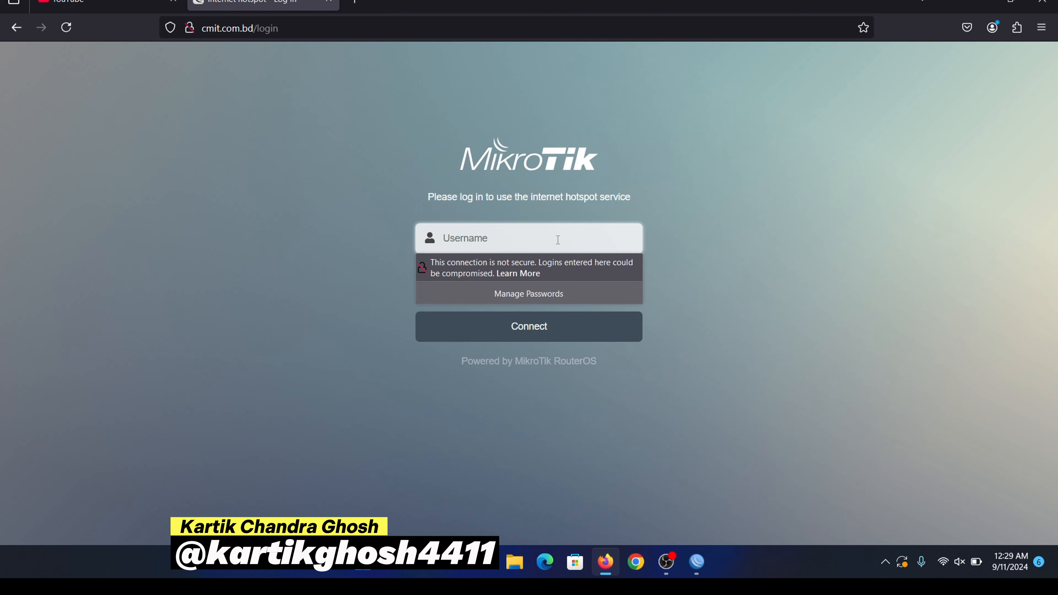
type("user")
left_click(754, 152)
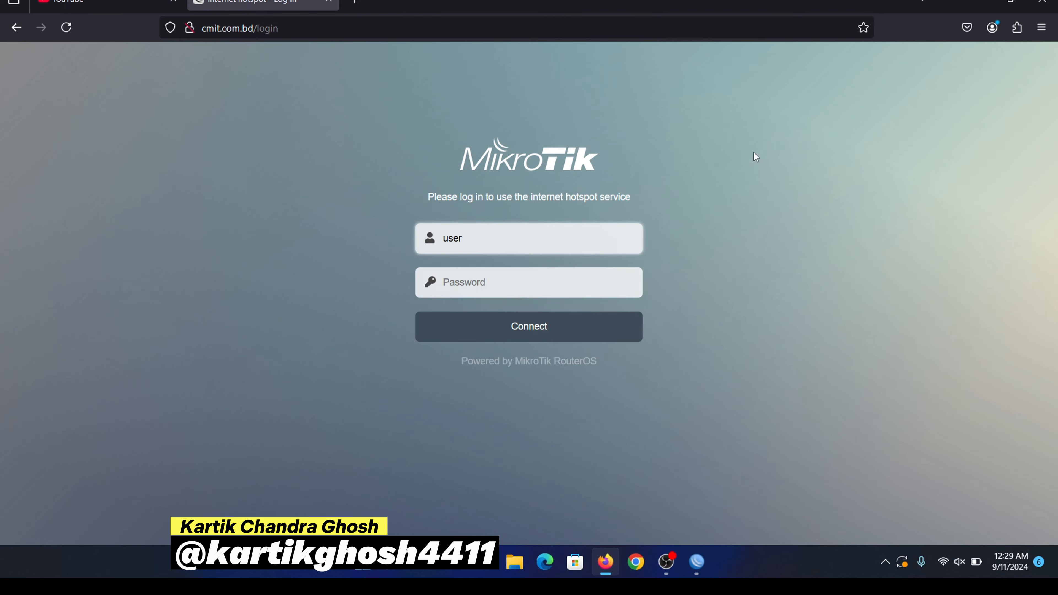
left_click(531, 291)
type("•")
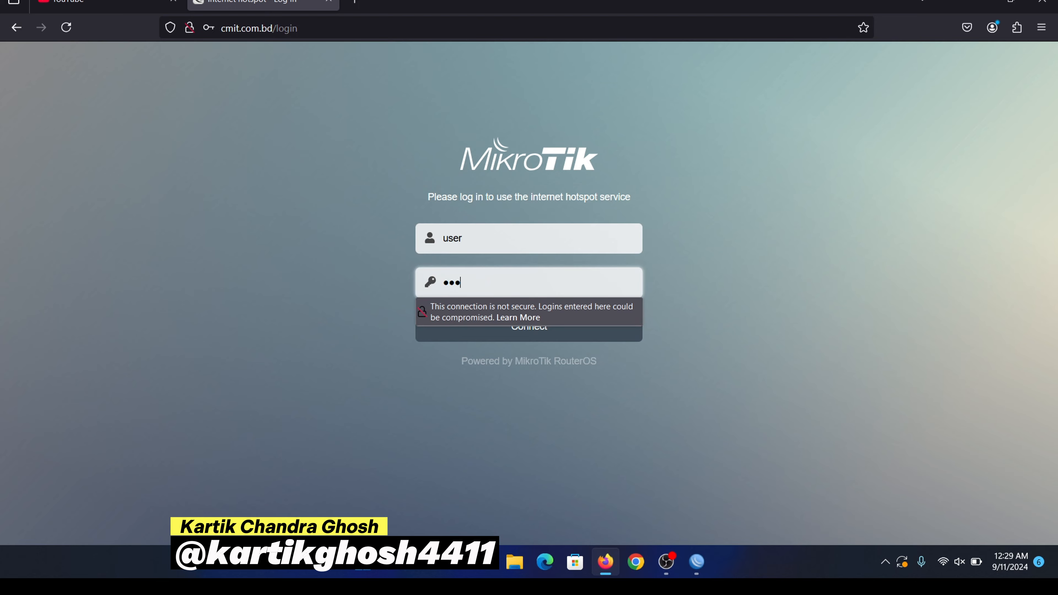
key("Return")
left_click(412, 193)
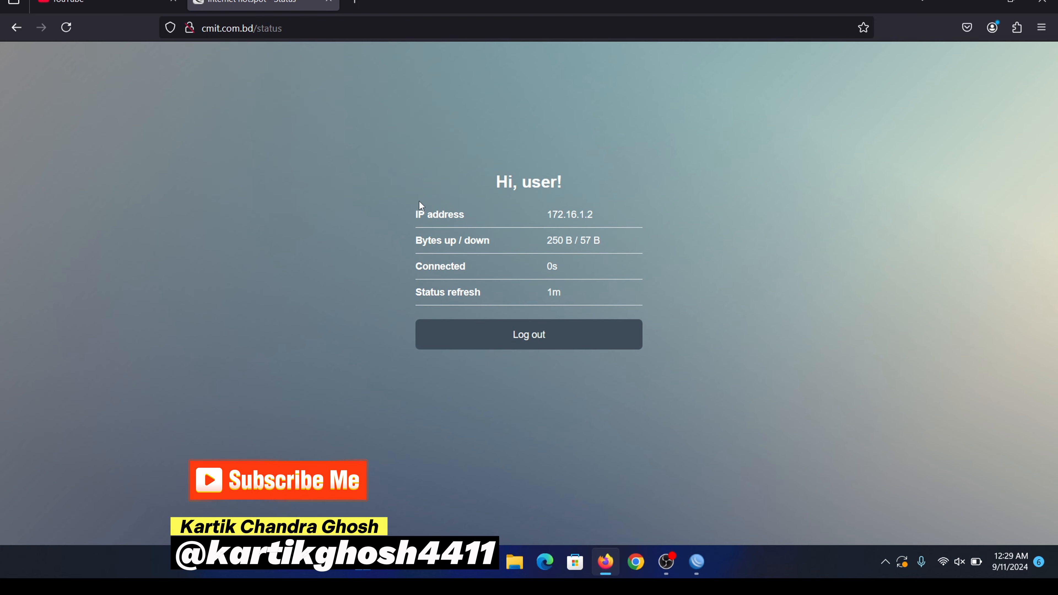
Step: Check the connection details, then reload YouTube to confirm internet access is back
left_click_drag(613, 227, 649, 257)
left_click(650, 257)
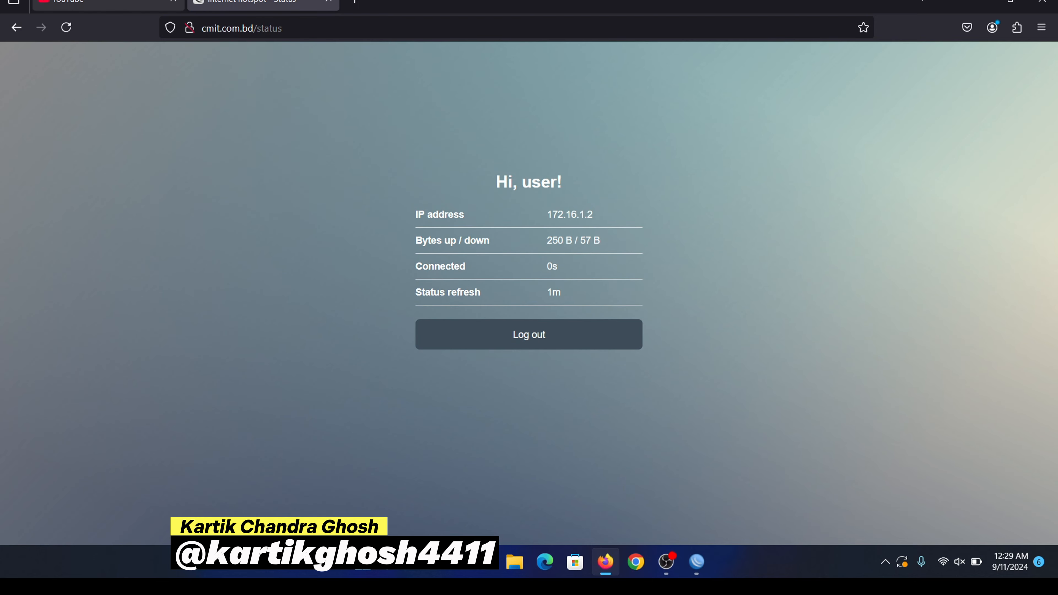
left_click(105, 3)
left_click(74, 30)
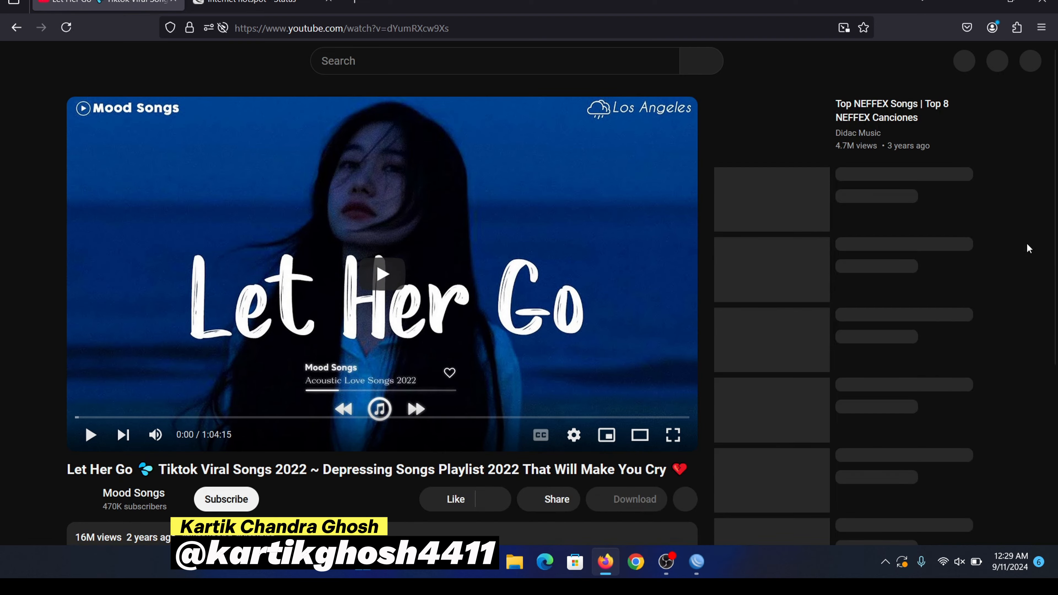
Step: In WinBox's Hotspot Active list, inspect the 'user' session at 172.16.1.2 and its MAC address
left_click(697, 562)
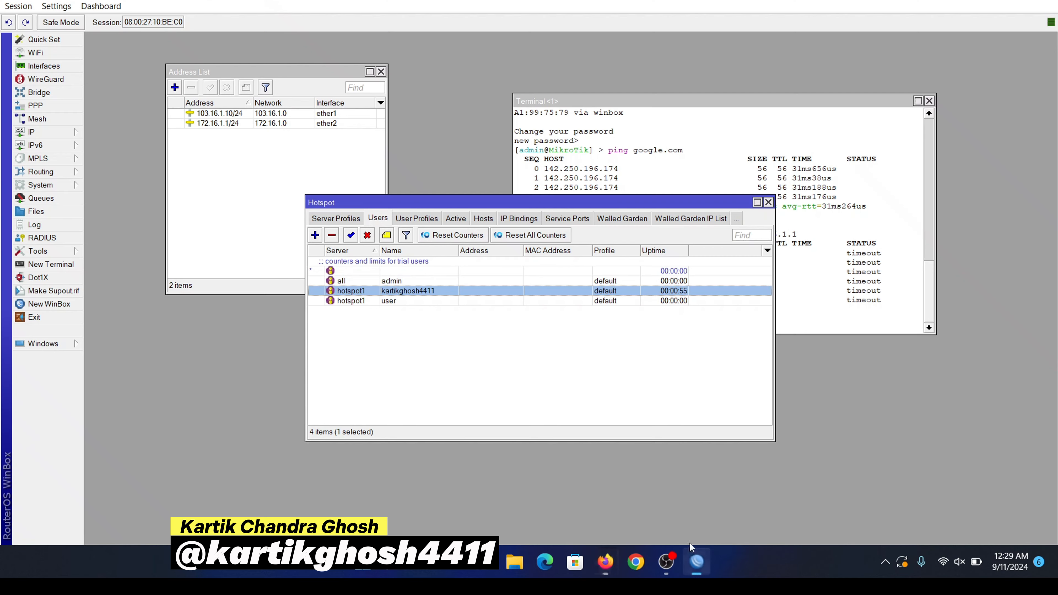
left_click(456, 219)
left_click(399, 261)
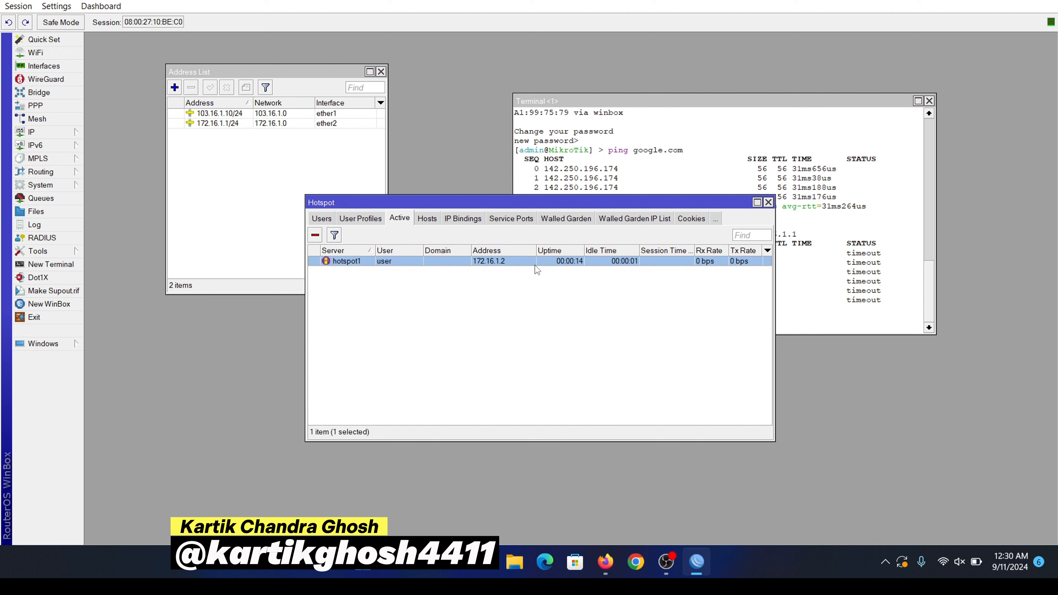
double_click(479, 263)
left_click(564, 237)
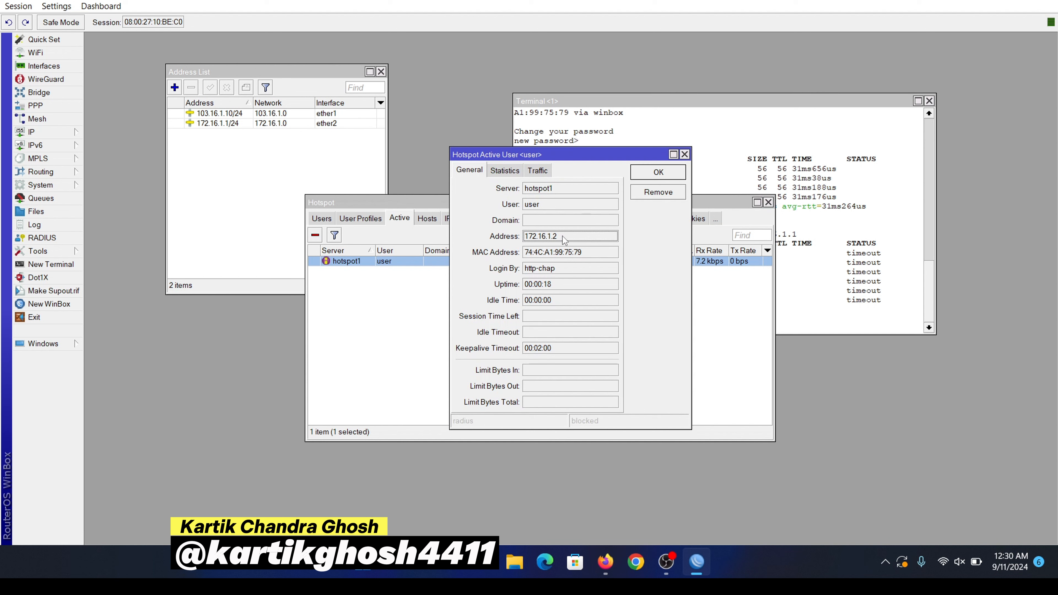
double_click(563, 237)
double_click(584, 252)
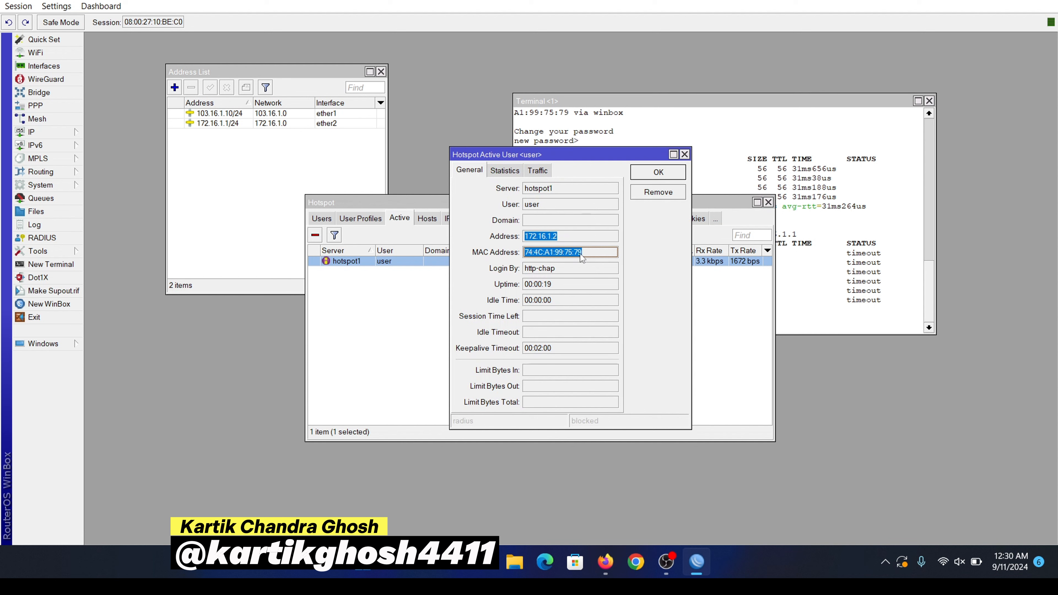
left_click(685, 155)
Step: View the hotspot status page for 'user' in Firefox, then minimize the browser
left_click(606, 561)
left_click(258, 3)
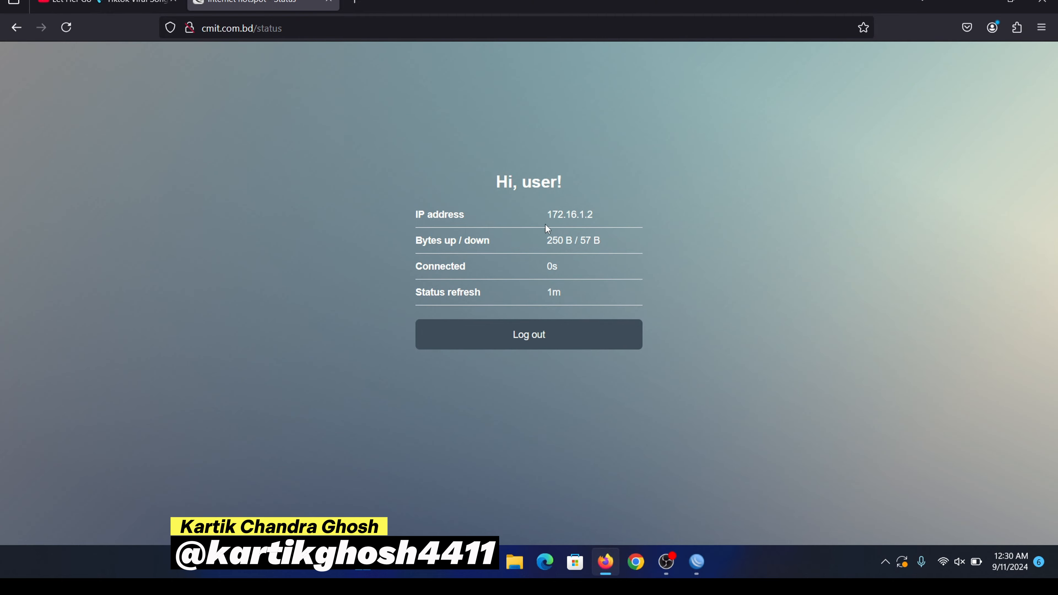
left_click(980, 2)
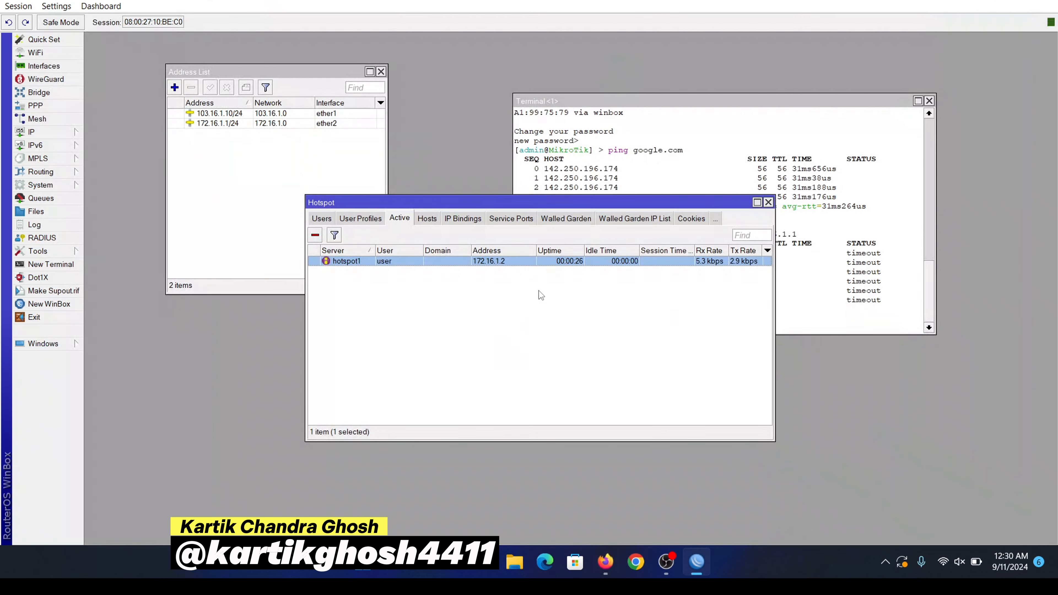